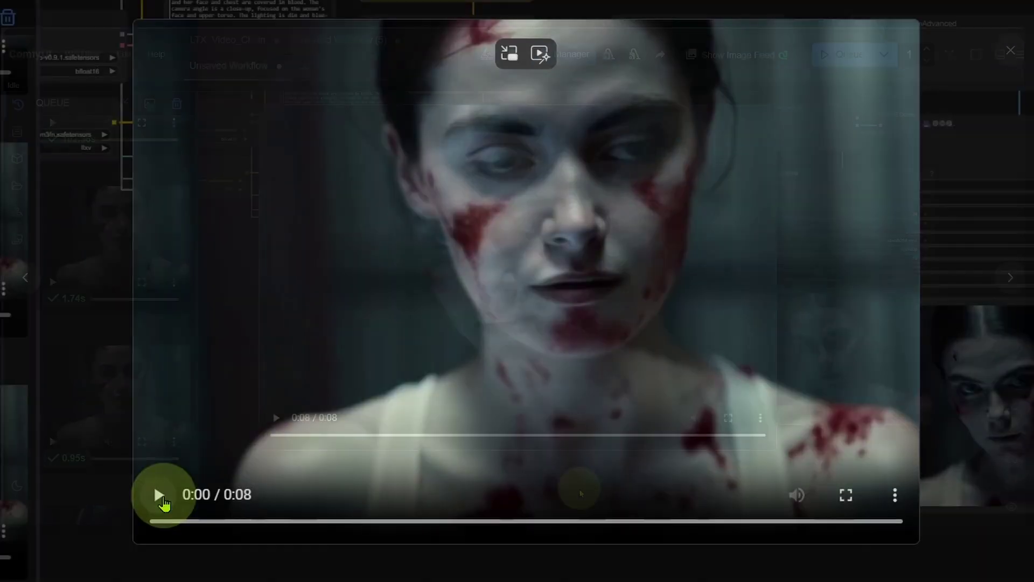
Play the enlarged video of the woman and scrub back to about 0:04.
{"action": "left_click", "coordinate": [280, 422]}
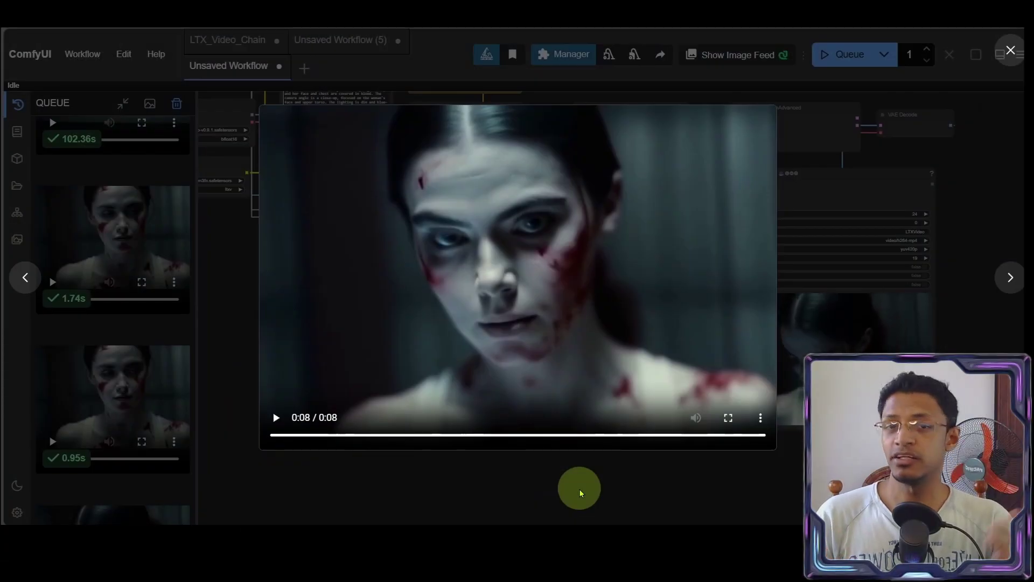
{"action": "left_click_drag", "start_coordinate": [479, 435], "coordinate": [520, 435]}
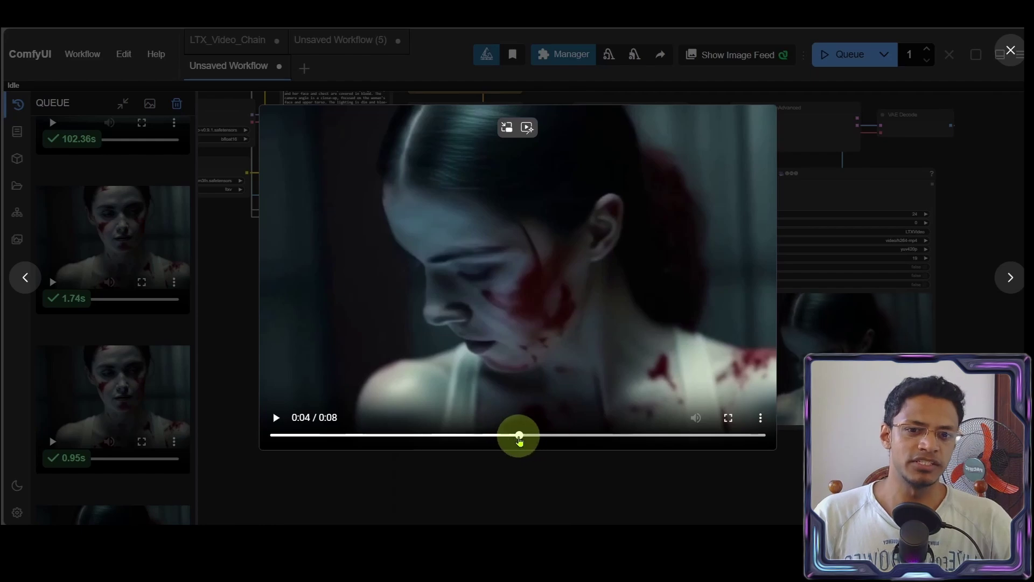
{"action": "mouse_move", "coordinate": [607, 535]}
Switch to DaVinci Resolve, select ComfyUI_00010.mp4 and ComfyUI_00012.mp4 on Timeline 2 in turn, and return the playhead to the start.
{"action": "left_click", "coordinate": [662, 471]}
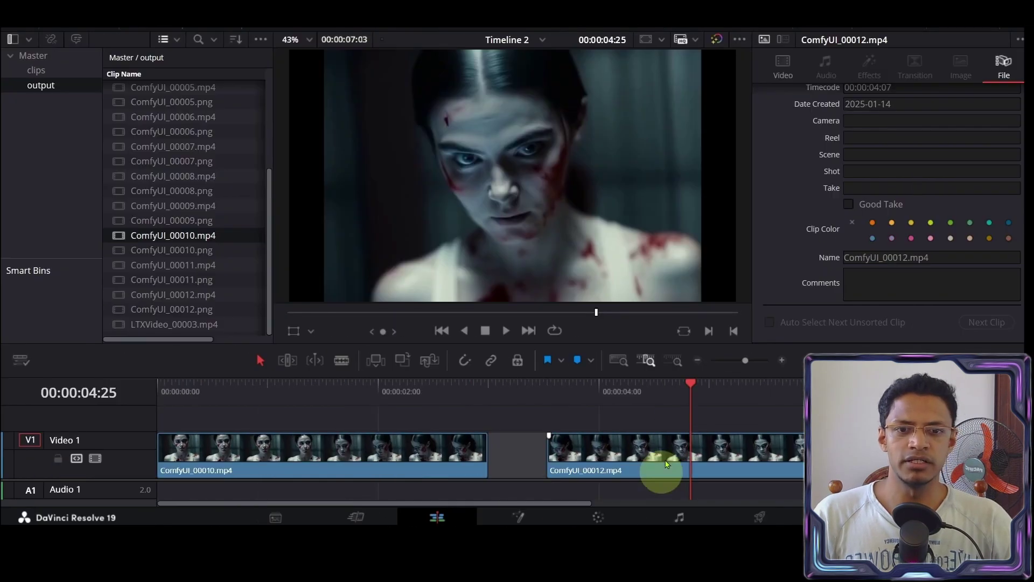
{"action": "left_click", "coordinate": [494, 339]}
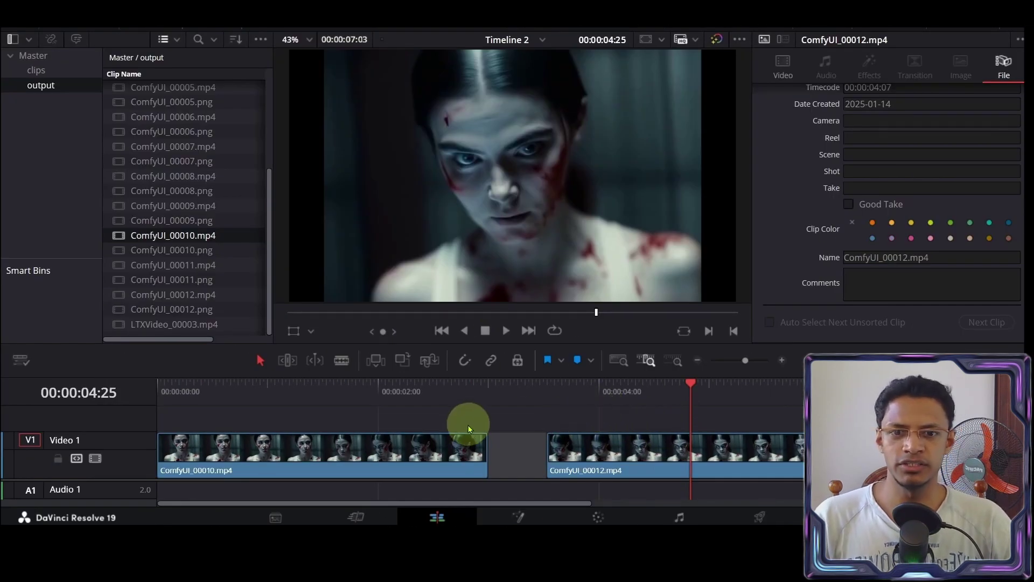
{"action": "left_click", "coordinate": [397, 470]}
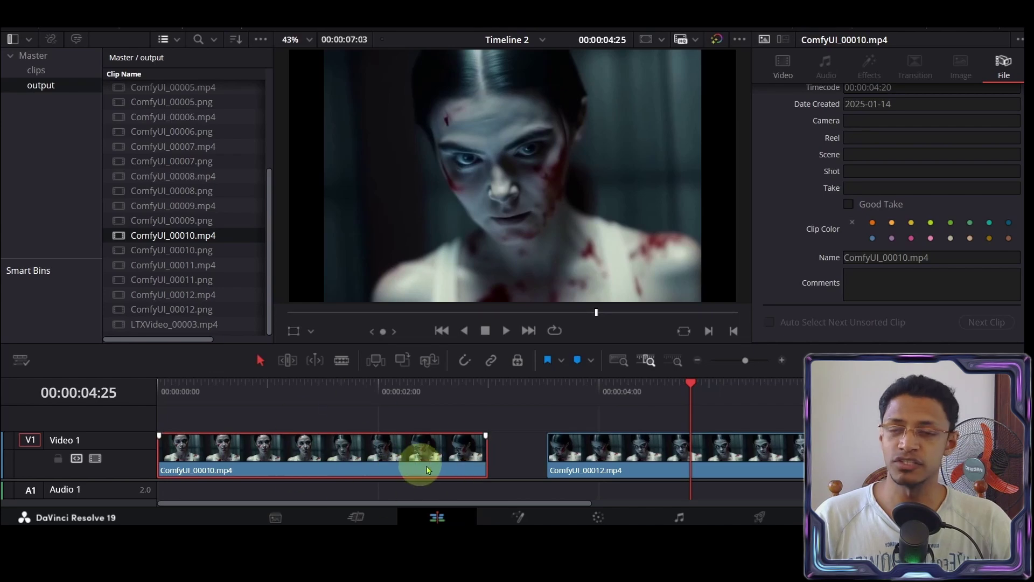
{"action": "left_click", "coordinate": [736, 453]}
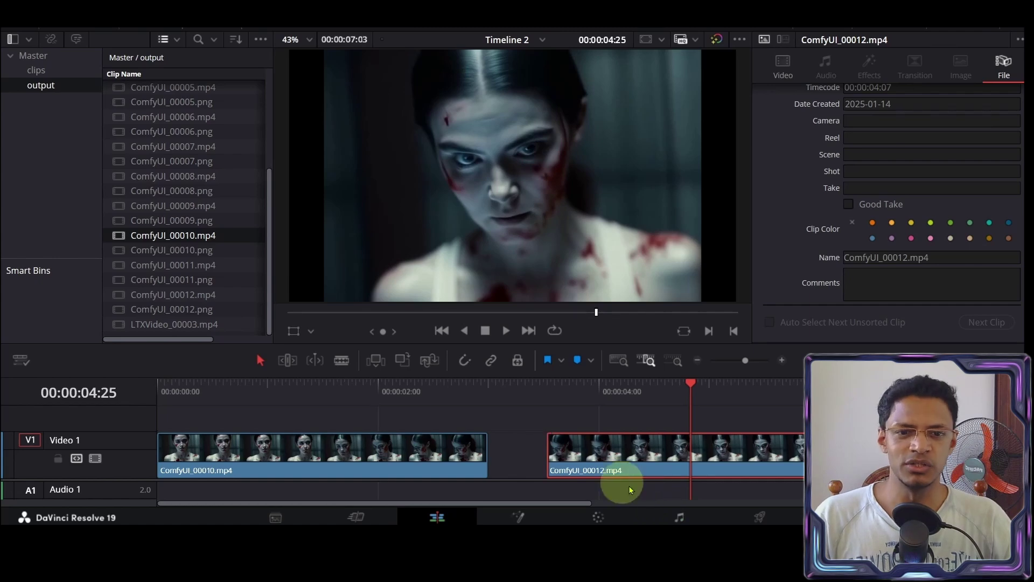
{"action": "key", "text": "Home"}
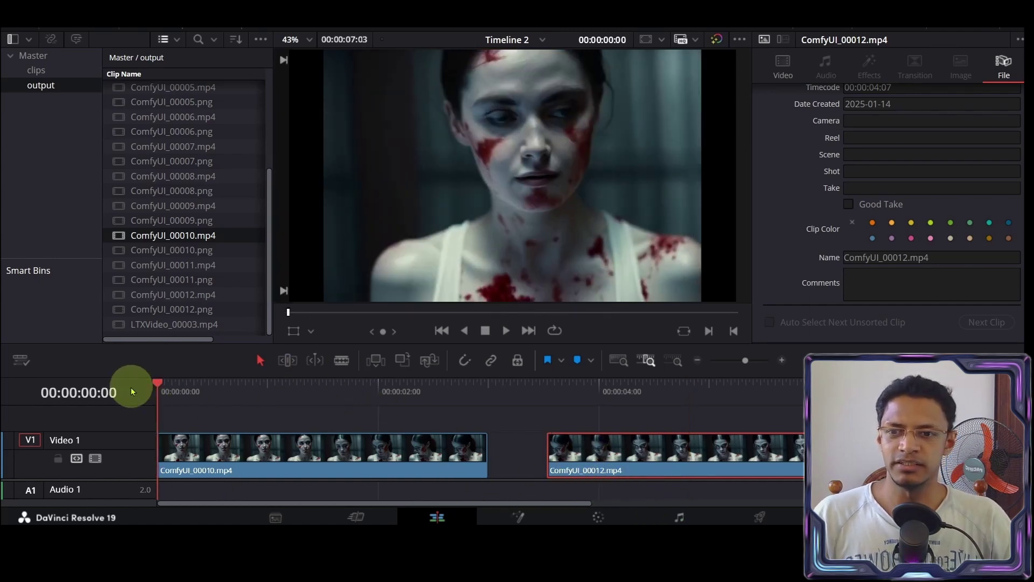
Scrub across both timeline clips and move ComfyUI_00012.mp4 back against the end of ComfyUI_00010.mp4 to close the gap.
{"action": "left_click_drag", "start_coordinate": [155, 389], "coordinate": [203, 397]}
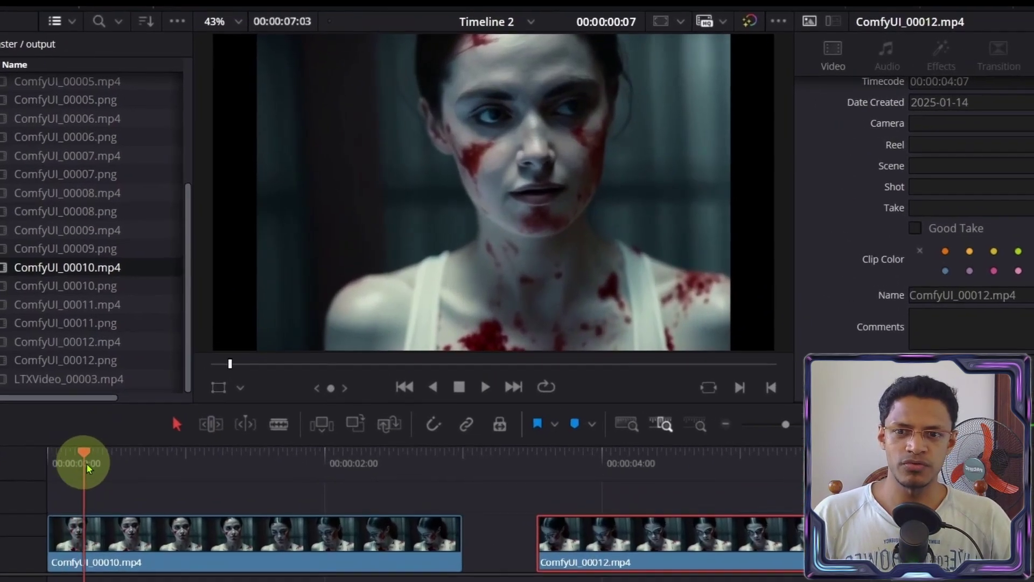
{"action": "left_click_drag", "start_coordinate": [104, 470], "coordinate": [334, 484]}
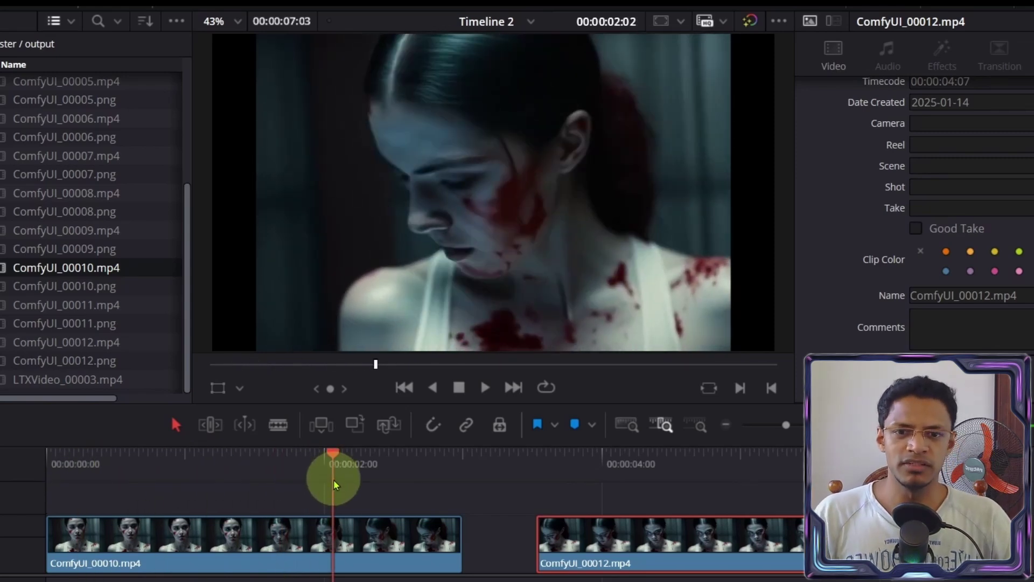
{"action": "left_click_drag", "start_coordinate": [334, 485], "coordinate": [592, 485]}
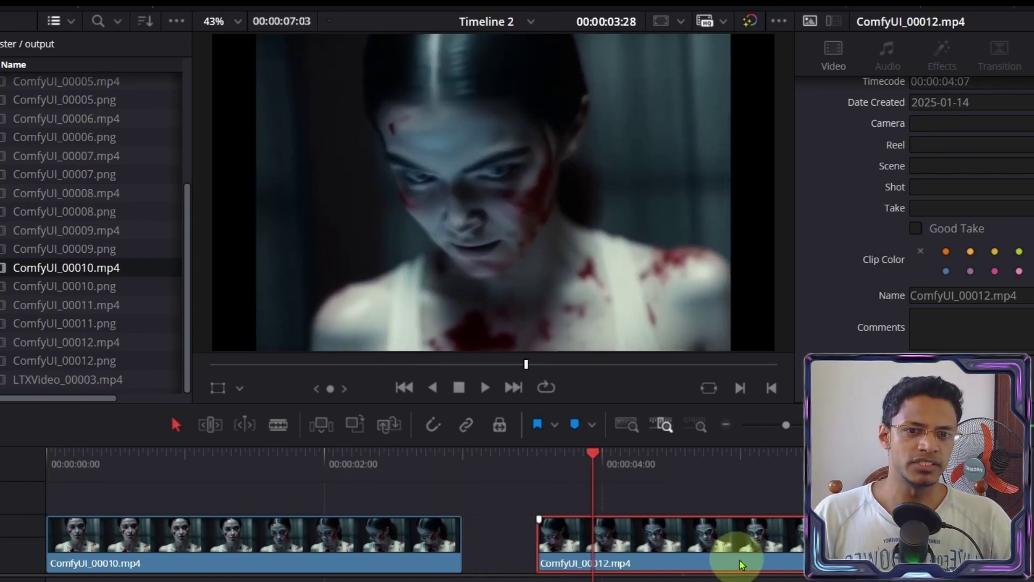
{"action": "left_click_drag", "start_coordinate": [734, 554], "coordinate": [674, 561]}
{"action": "mouse_move", "coordinate": [491, 471]}
{"action": "left_mouse_down"}
{"action": "mouse_move", "coordinate": [472, 471]}
{"action": "mouse_move", "coordinate": [491, 474]}
{"action": "mouse_move", "coordinate": [473, 474]}
{"action": "mouse_move", "coordinate": [483, 483]}
{"action": "mouse_move", "coordinate": [436, 478]}
{"action": "mouse_move", "coordinate": [490, 474]}
{"action": "left_mouse_up"}
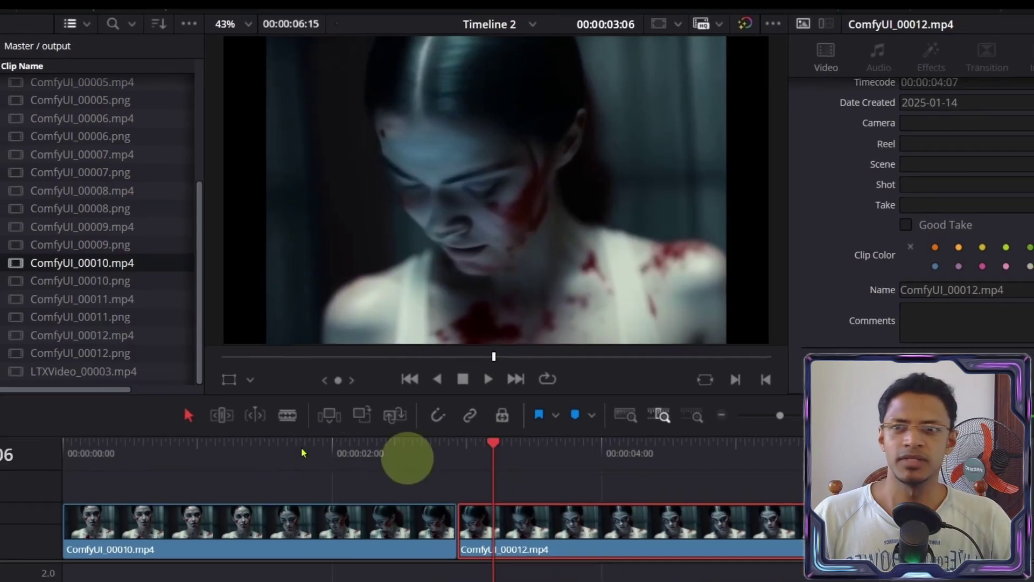
Preview the output clips ComfyUI_00004.mp4, ComfyUI_00005.mp4 and ComfyUI_00008.mp4 by scrubbing from start to end.
{"action": "scroll", "coordinate": [75, 232], "scroll_direction": "up", "scroll_amount": 3}
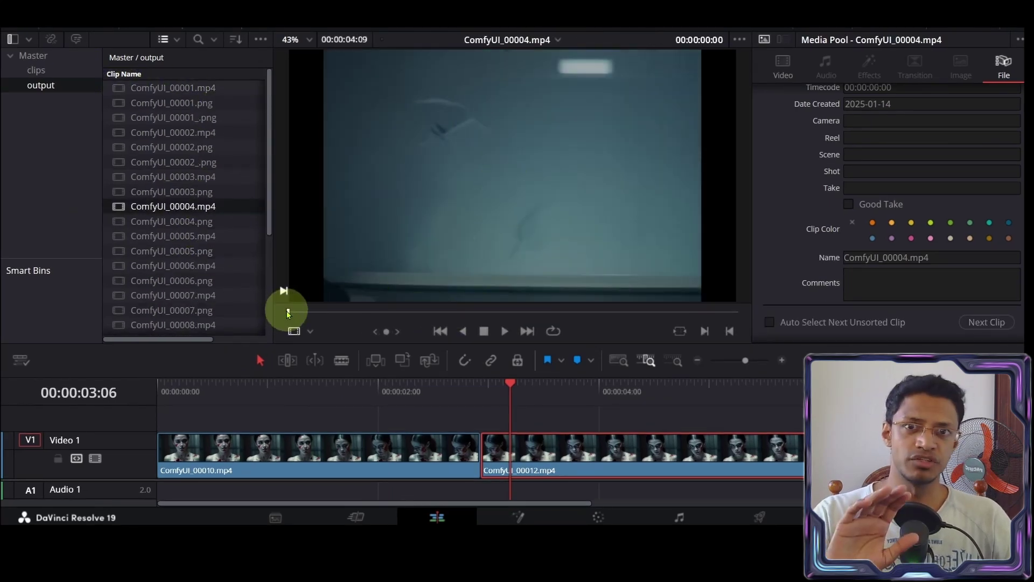
{"action": "mouse_move", "coordinate": [288, 314]}
{"action": "left_mouse_down"}
{"action": "mouse_move", "coordinate": [751, 318]}
{"action": "mouse_move", "coordinate": [724, 312]}
{"action": "mouse_move", "coordinate": [739, 311]}
{"action": "left_mouse_up"}
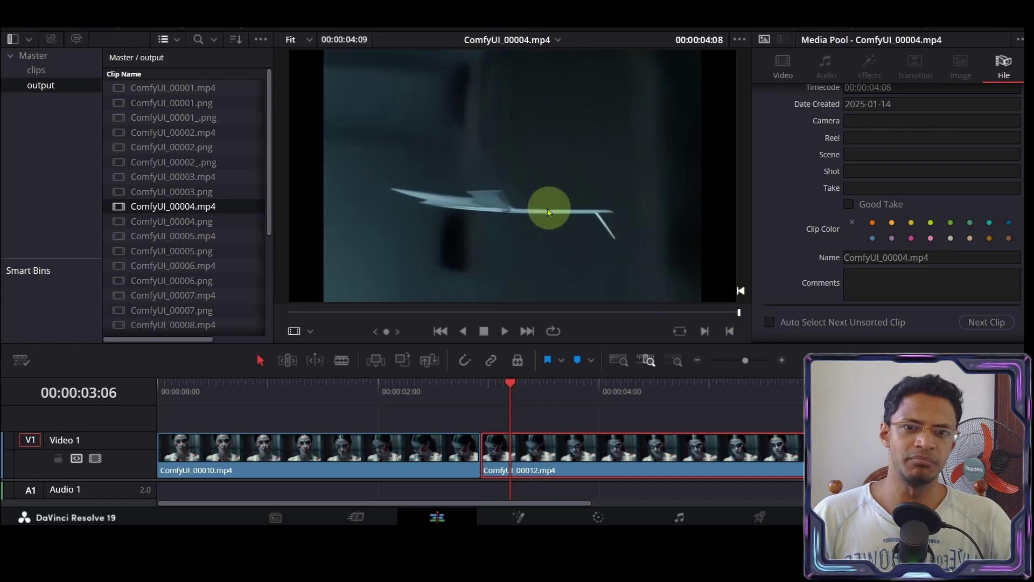
{"action": "left_click", "coordinate": [120, 239]}
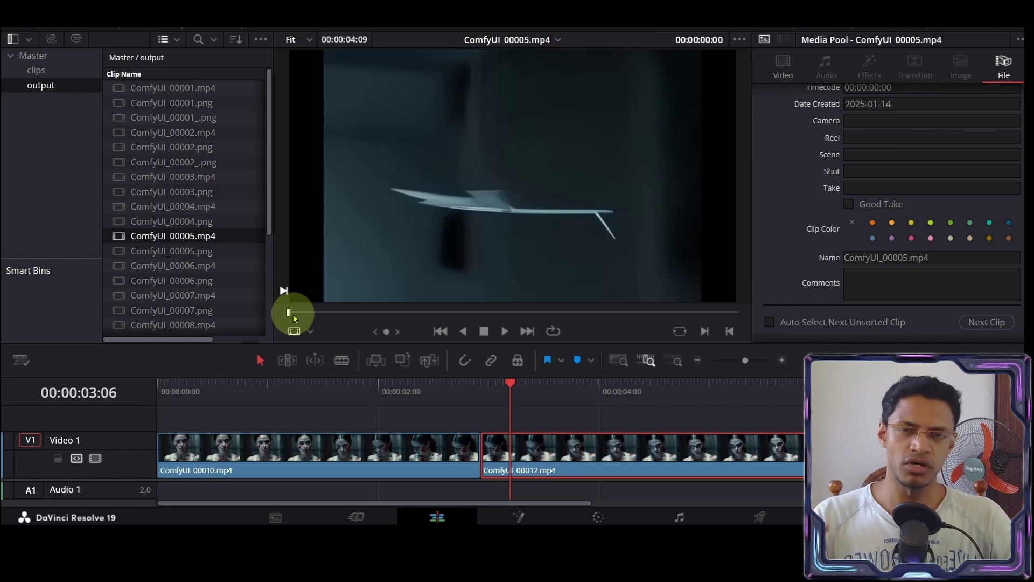
{"action": "left_click_drag", "start_coordinate": [292, 314], "coordinate": [718, 335]}
{"action": "left_click", "coordinate": [440, 331]}
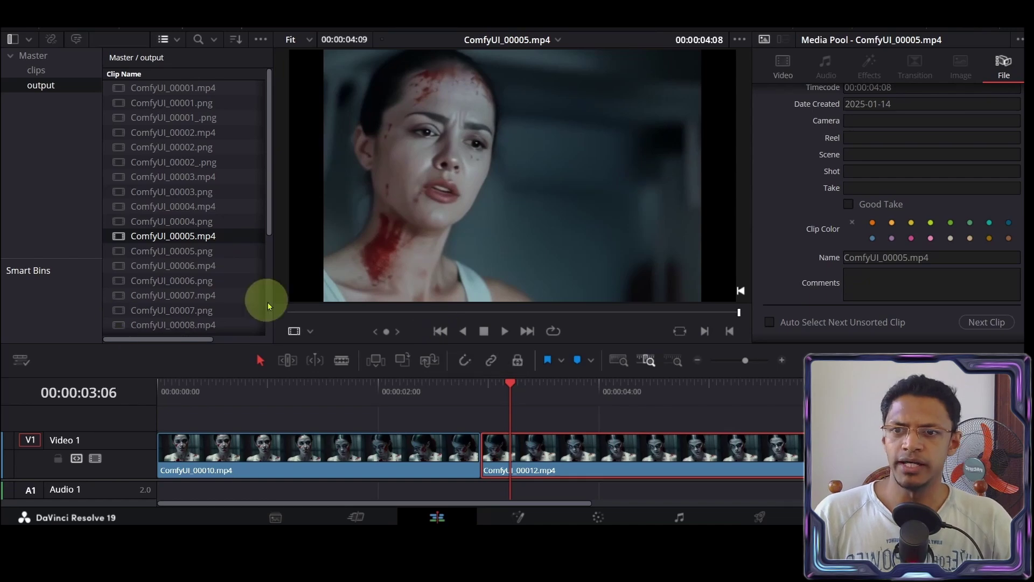
{"action": "left_click", "coordinate": [121, 267]}
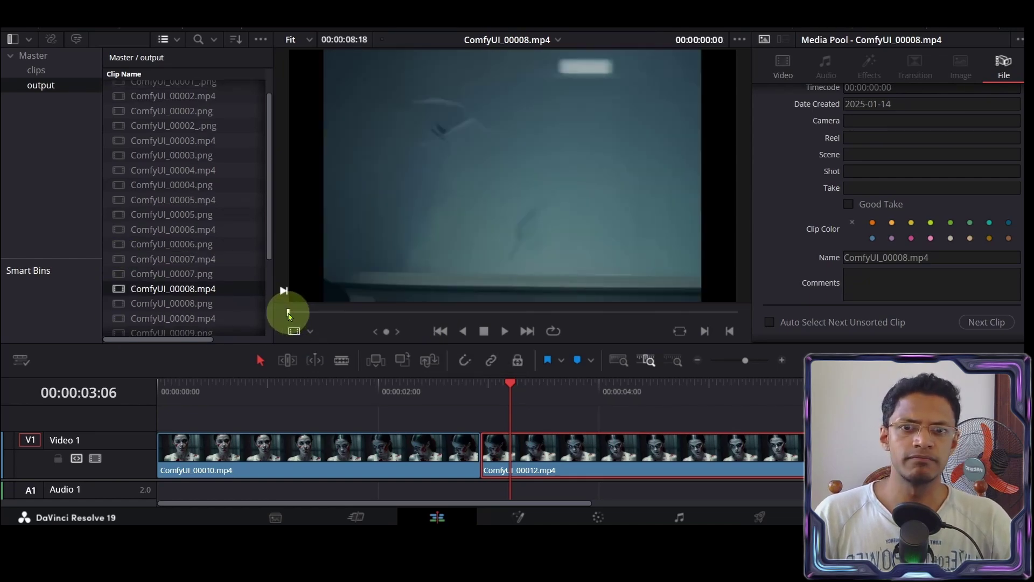
{"action": "left_click_drag", "start_coordinate": [288, 315], "coordinate": [752, 333]}
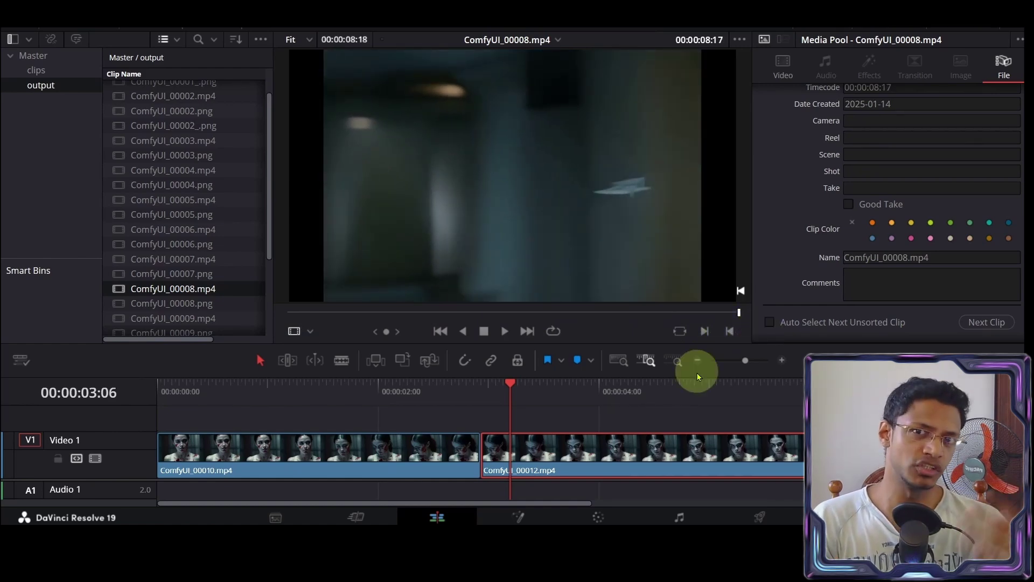
{"action": "left_click_drag", "start_coordinate": [468, 395], "coordinate": [504, 408]}
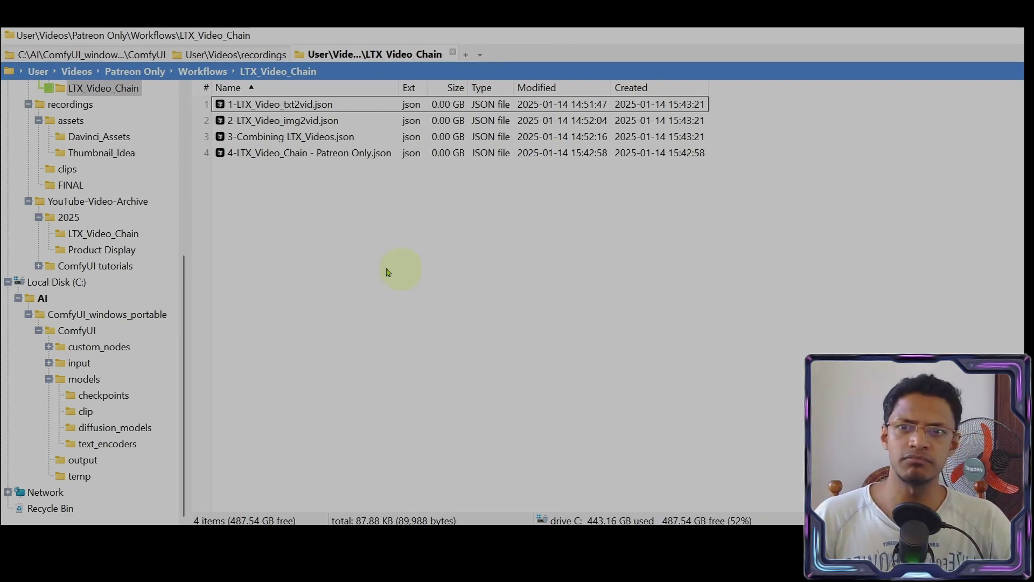
Load the 1-LTX_Video_txt2vid.json workflow from the LTX_Video_Chain folder into ComfyUI.
{"action": "left_click", "coordinate": [263, 108]}
{"action": "left_click", "coordinate": [258, 121]}
{"action": "left_click", "coordinate": [264, 136]}
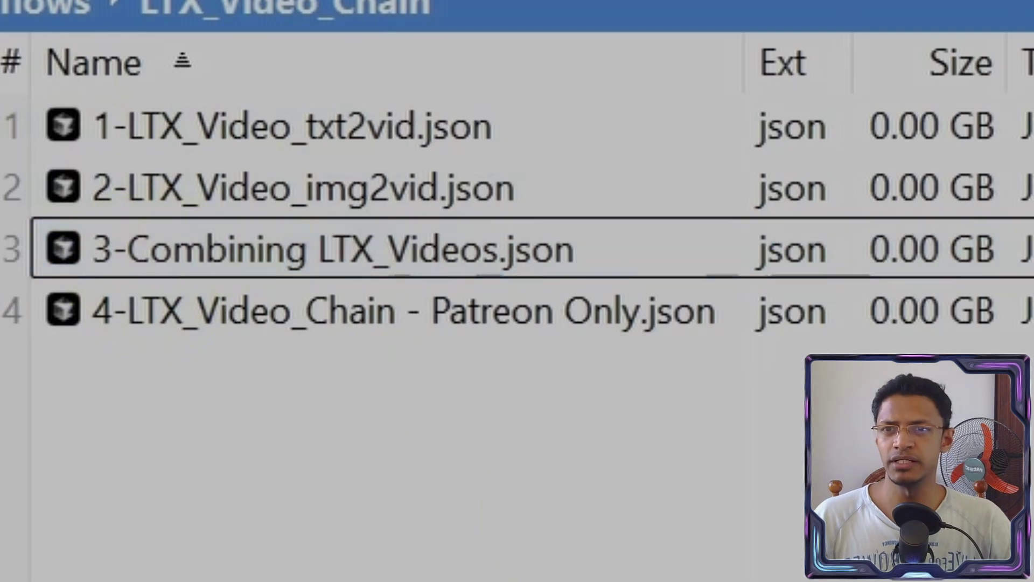
{"action": "left_click", "coordinate": [227, 150]}
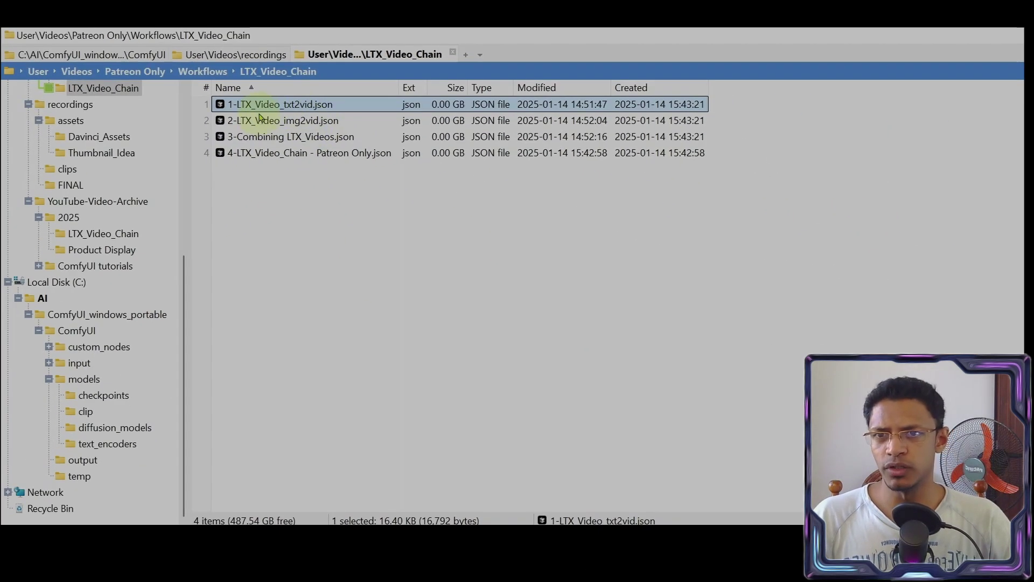
{"action": "left_click_drag", "start_coordinate": [549, 520], "coordinate": [242, 385]}
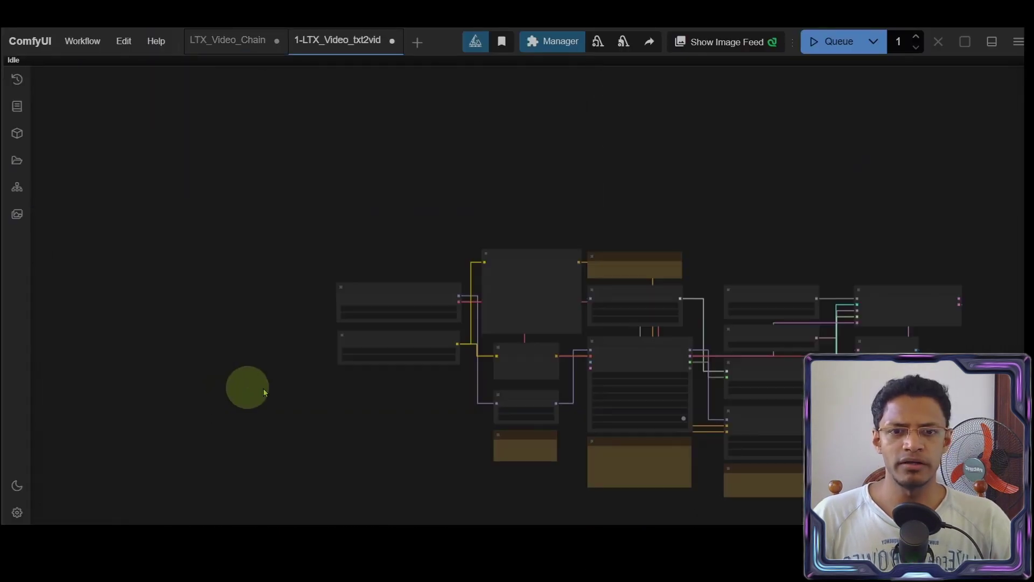
{"action": "left_click_drag", "start_coordinate": [522, 451], "coordinate": [351, 341]}
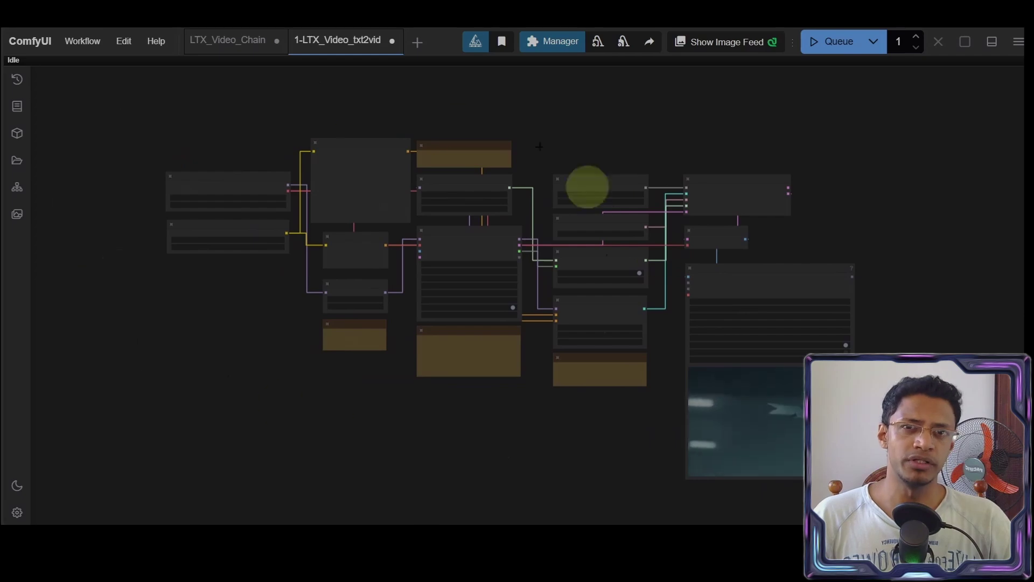
Examine the checkpoint and dtype settings of the LTXV Loader node and the clip name and type of the Load CLIP node.
{"action": "scroll", "coordinate": [146, 175], "scroll_direction": "up", "scroll_amount": 5}
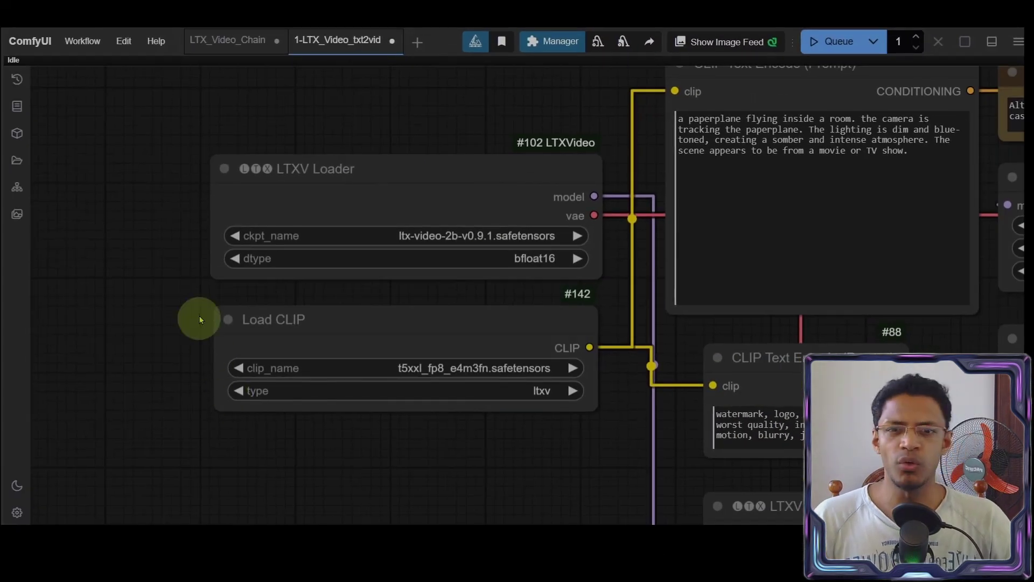
{"action": "scroll", "coordinate": [448, 292], "scroll_direction": "up", "scroll_amount": 7}
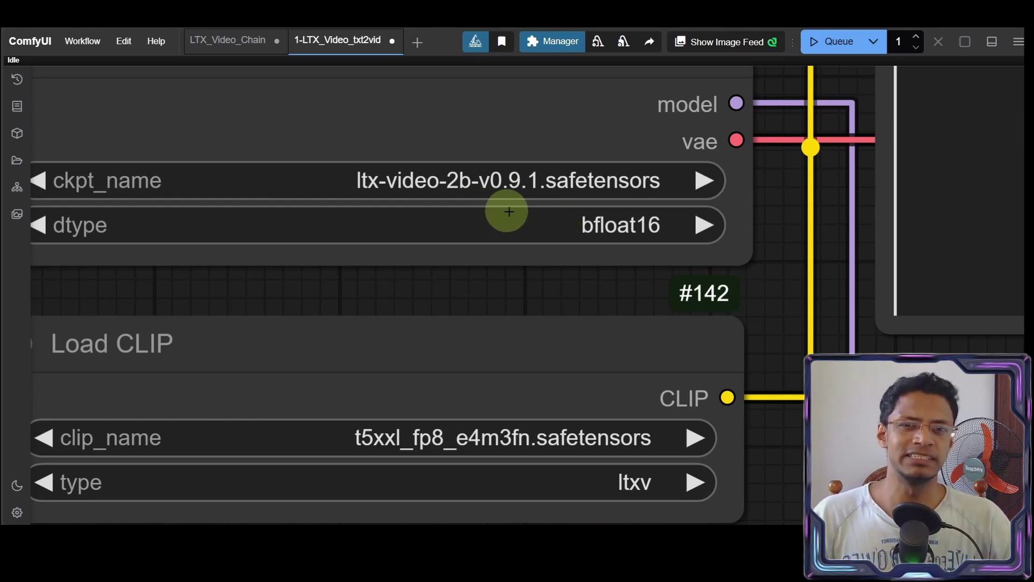
{"action": "scroll", "coordinate": [561, 261], "scroll_direction": "down", "scroll_amount": 5}
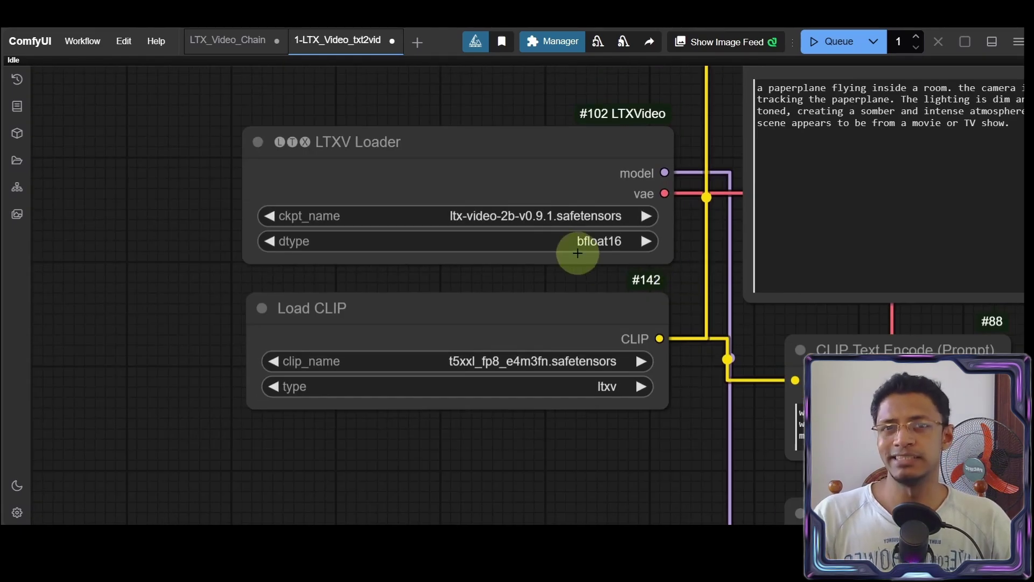
{"action": "left_click_drag", "start_coordinate": [703, 273], "coordinate": [613, 273]}
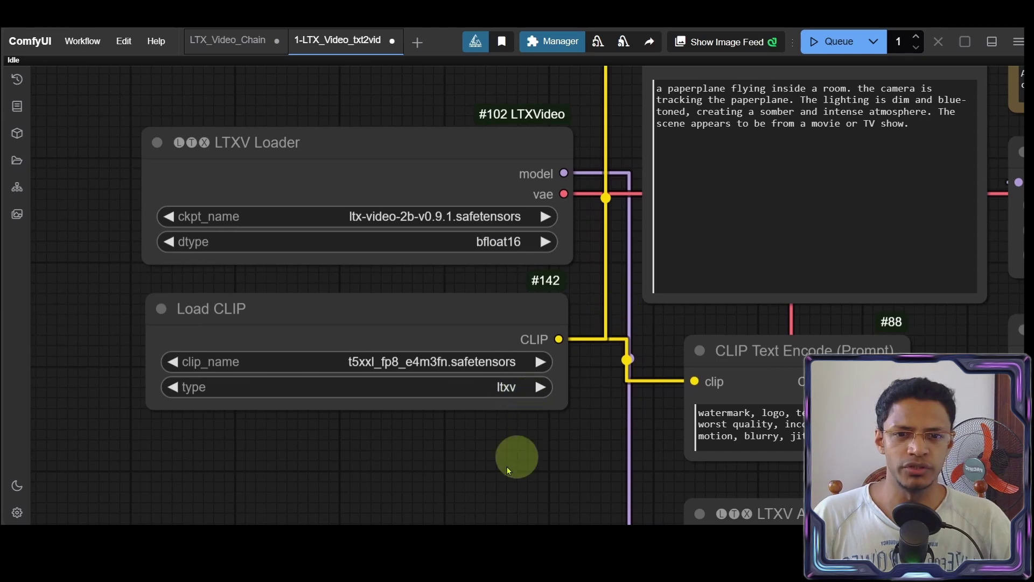
{"action": "scroll", "coordinate": [517, 457], "scroll_direction": "up", "scroll_amount": 5}
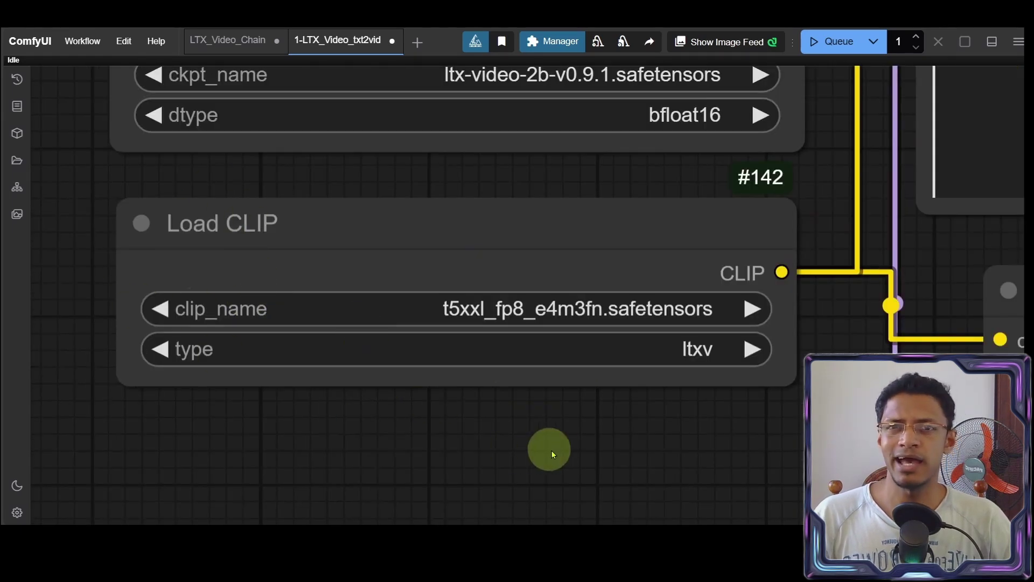
{"action": "left_click_drag", "start_coordinate": [602, 464], "coordinate": [564, 413]}
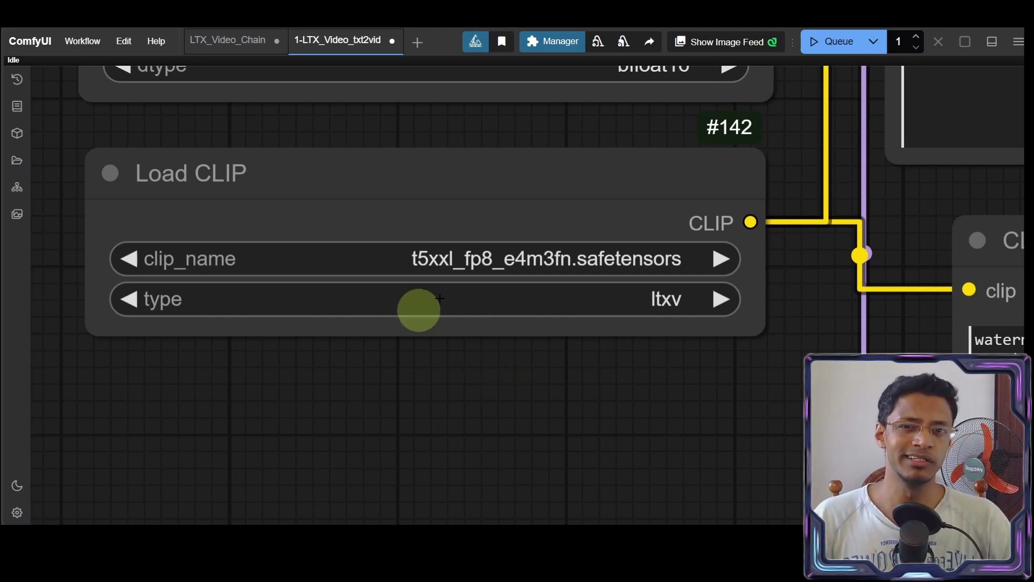
{"action": "scroll", "coordinate": [551, 366], "scroll_direction": "down", "scroll_amount": 5}
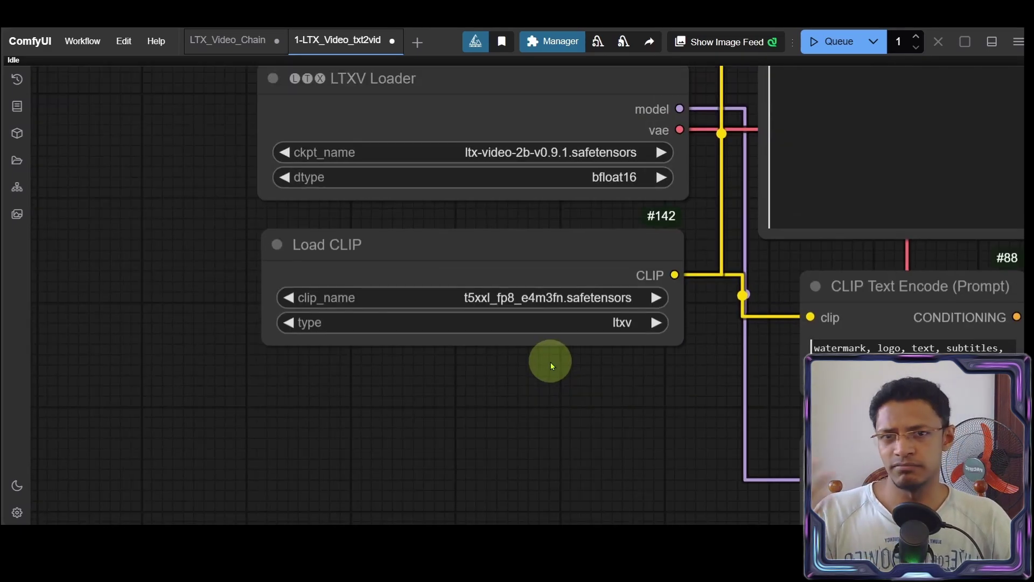
{"action": "left_click_drag", "start_coordinate": [662, 414], "coordinate": [610, 416]}
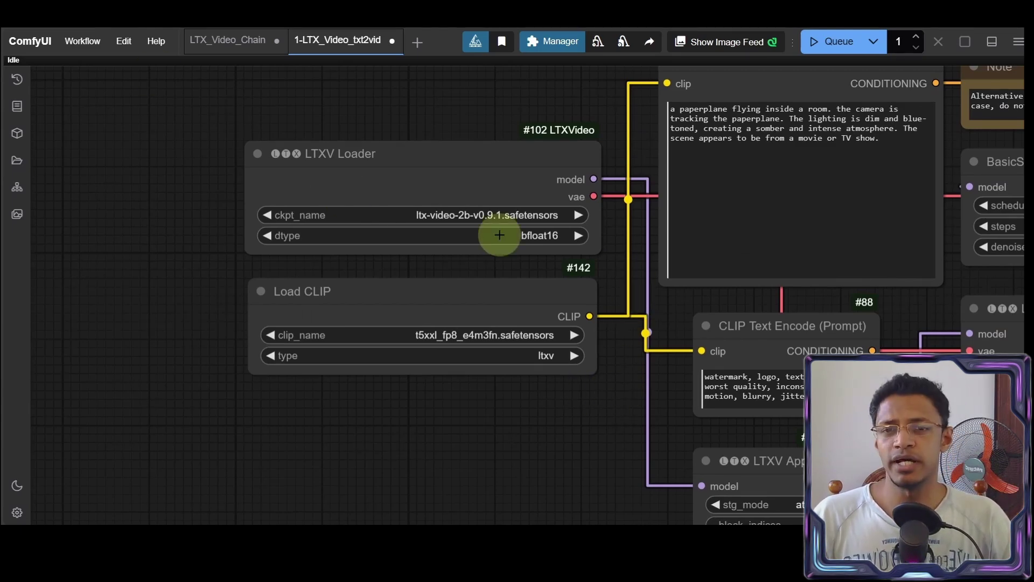
{"action": "left_click", "coordinate": [418, 180]}
{"action": "scroll", "coordinate": [427, 218], "scroll_direction": "up", "scroll_amount": 5}
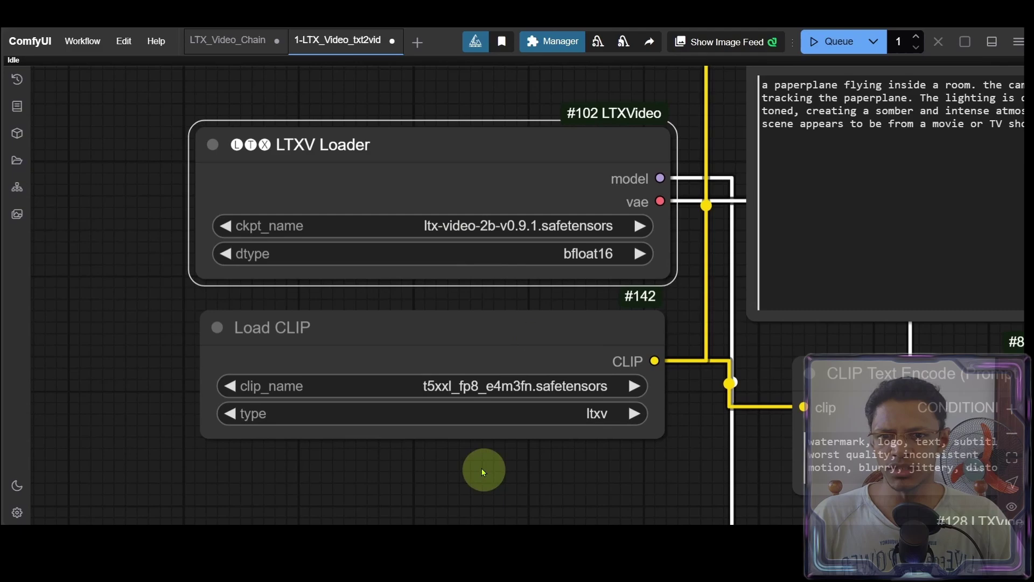
{"action": "left_click", "coordinate": [496, 353]}
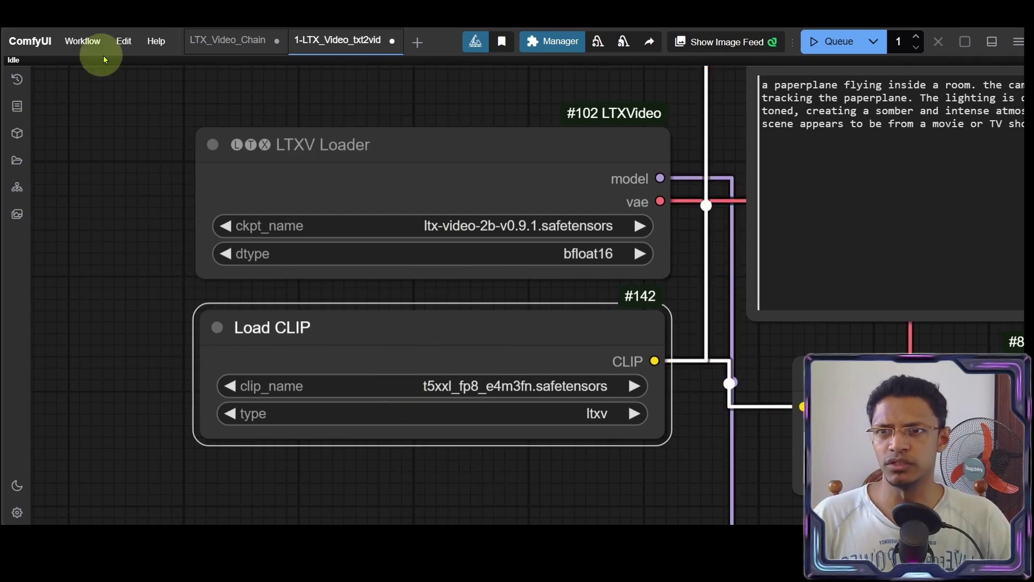
Refresh the node definitions so the model loader nodes reload their available files.
{"action": "left_click", "coordinate": [156, 41]}
{"action": "left_click", "coordinate": [116, 39]}
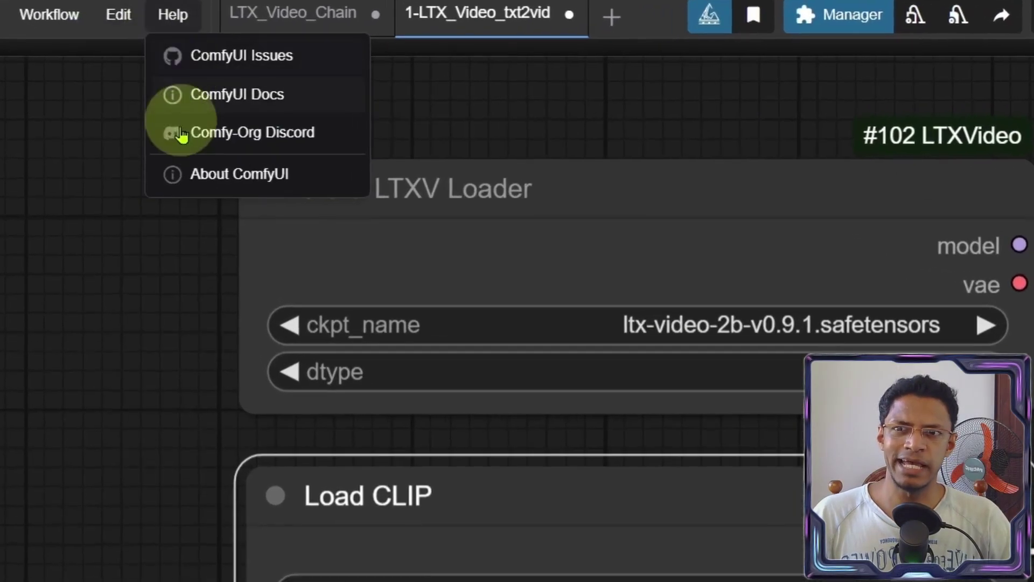
{"action": "left_click", "coordinate": [176, 116]}
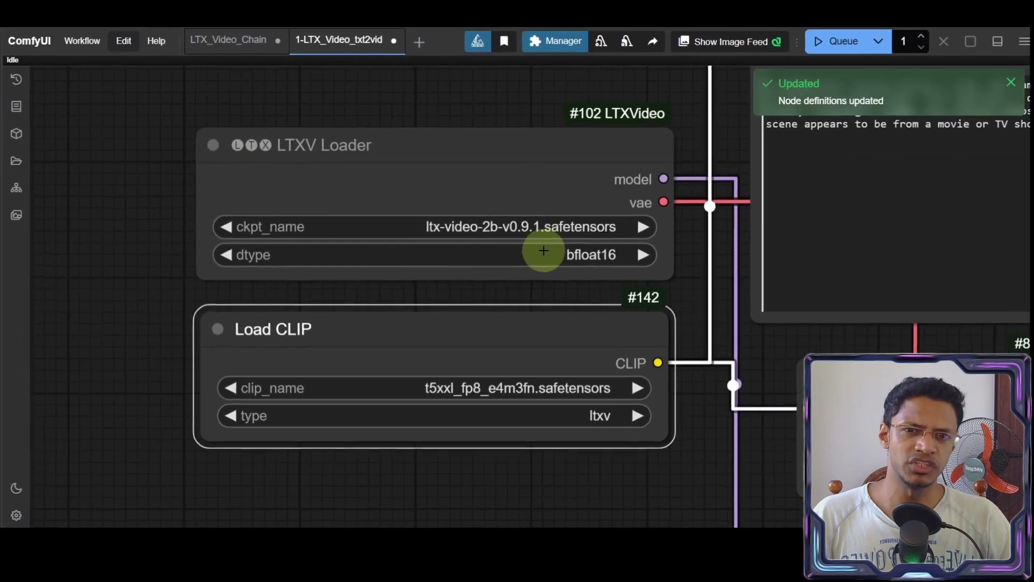
{"action": "left_click", "coordinate": [684, 324]}
{"action": "left_click", "coordinate": [523, 266]}
Examine the paperplane prompt in the CLIP Text Encode node #87 and clear the node selection.
{"action": "scroll", "coordinate": [276, 269], "scroll_direction": "down", "scroll_amount": 5}
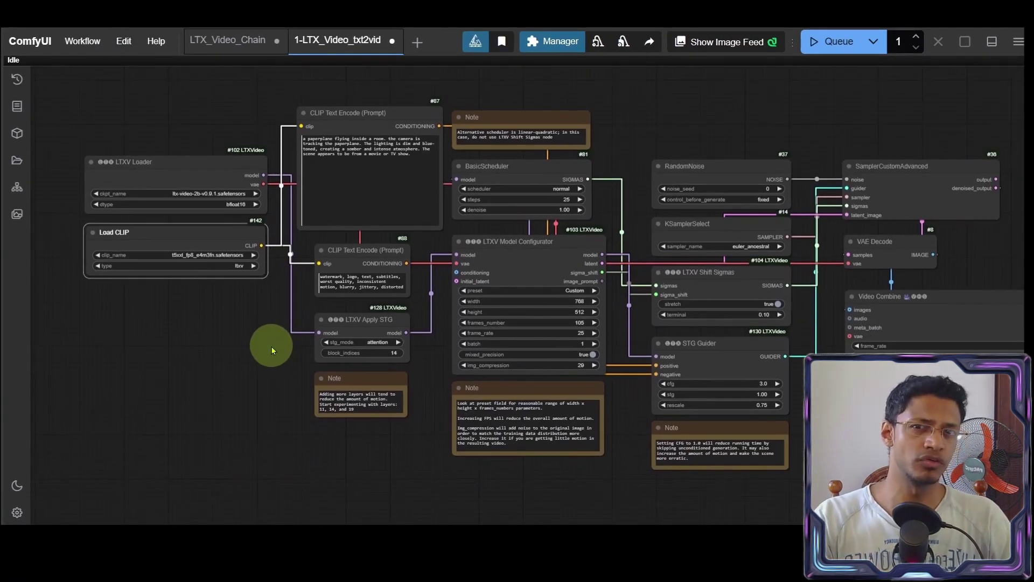
{"action": "scroll", "coordinate": [295, 371], "scroll_direction": "down", "scroll_amount": 2}
{"action": "left_click_drag", "start_coordinate": [277, 414], "coordinate": [348, 442]}
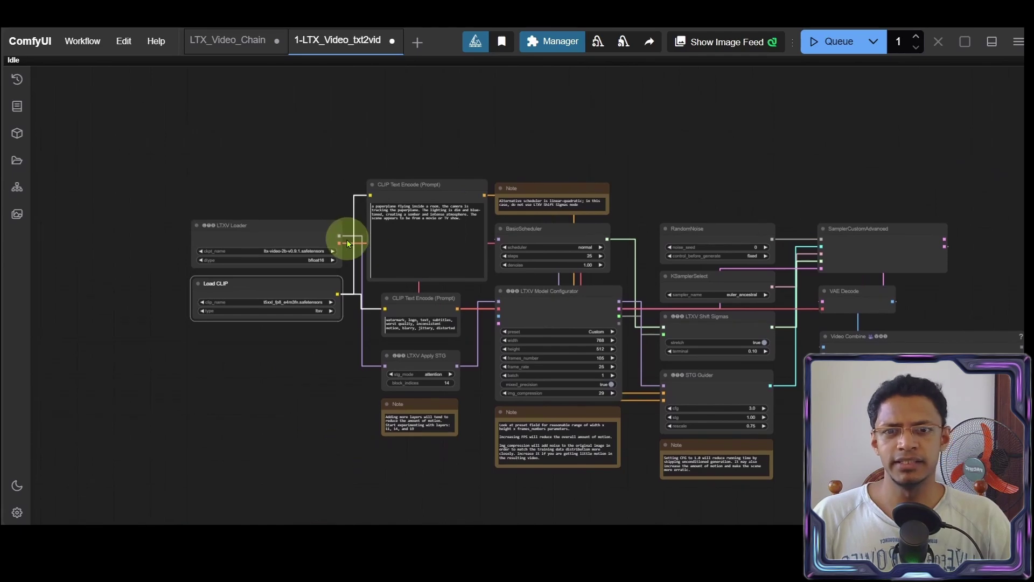
{"action": "scroll", "coordinate": [356, 218], "scroll_direction": "up", "scroll_amount": 13}
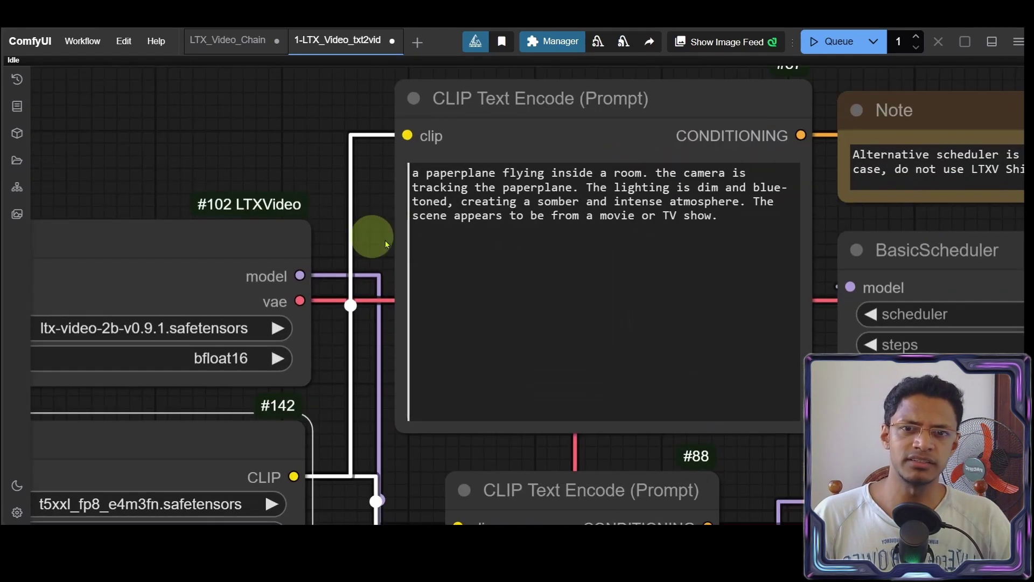
{"action": "left_click_drag", "start_coordinate": [386, 242], "coordinate": [243, 255]}
{"action": "left_click_drag", "start_coordinate": [600, 260], "coordinate": [345, 240]}
{"action": "key", "text": "ctrl+a"}
{"action": "left_click", "coordinate": [181, 159]}
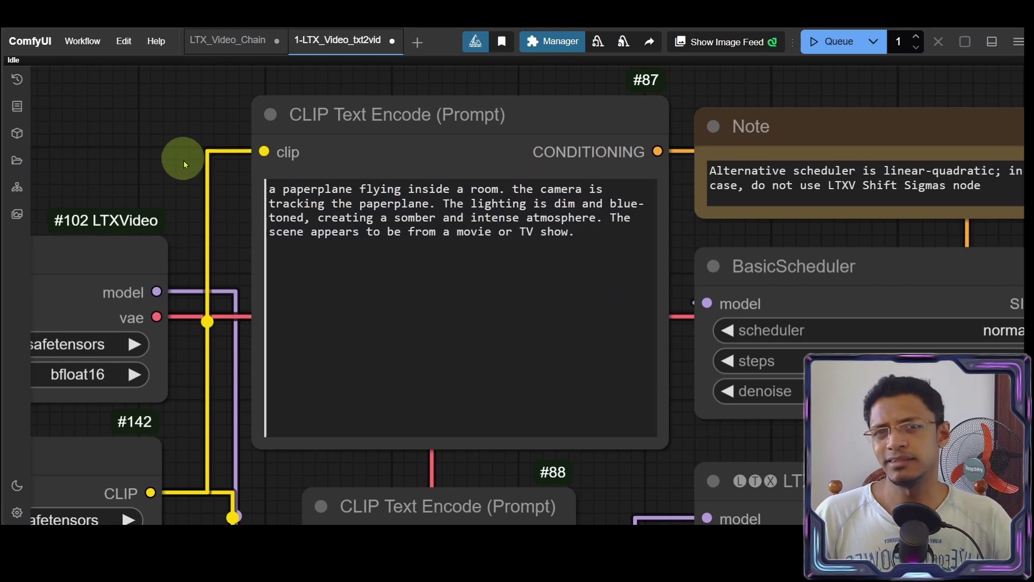
{"action": "left_click_drag", "start_coordinate": [186, 160], "coordinate": [282, 150]}
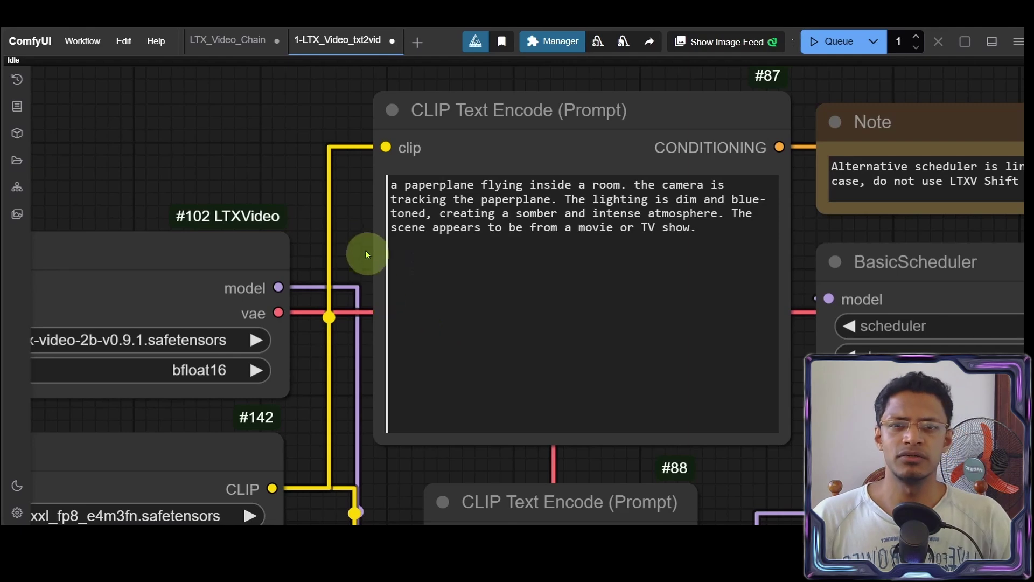
{"action": "left_click_drag", "start_coordinate": [364, 253], "coordinate": [305, 249]}
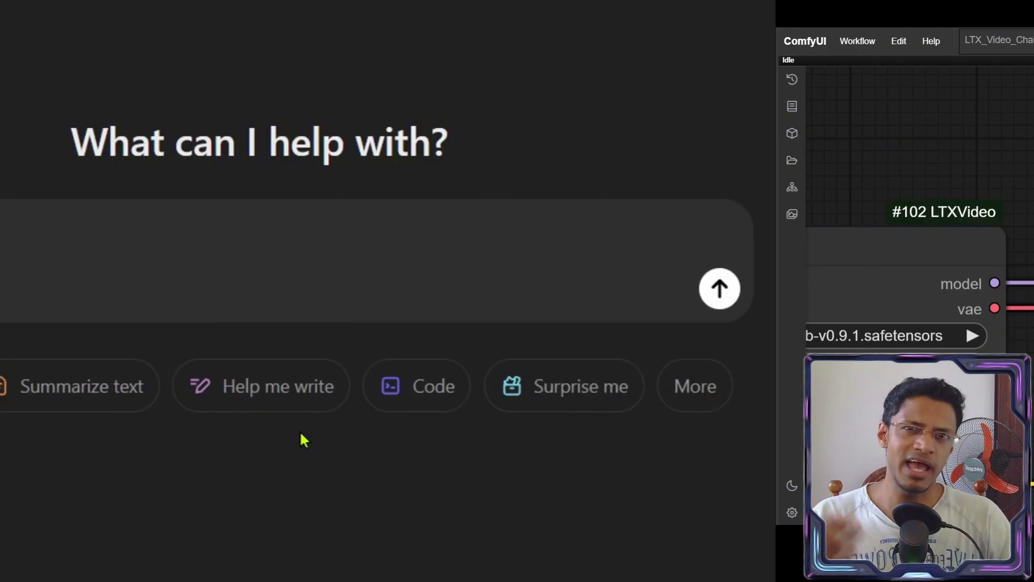
Switch to ChatGPT and write a request for a descriptive single-paragraph prompt of about 75 words for a short-movie scene of a paper plane crossing a room.
{"action": "type", "text": "can you write a descriptive prompt for a scene where a paper plane is flying across"}
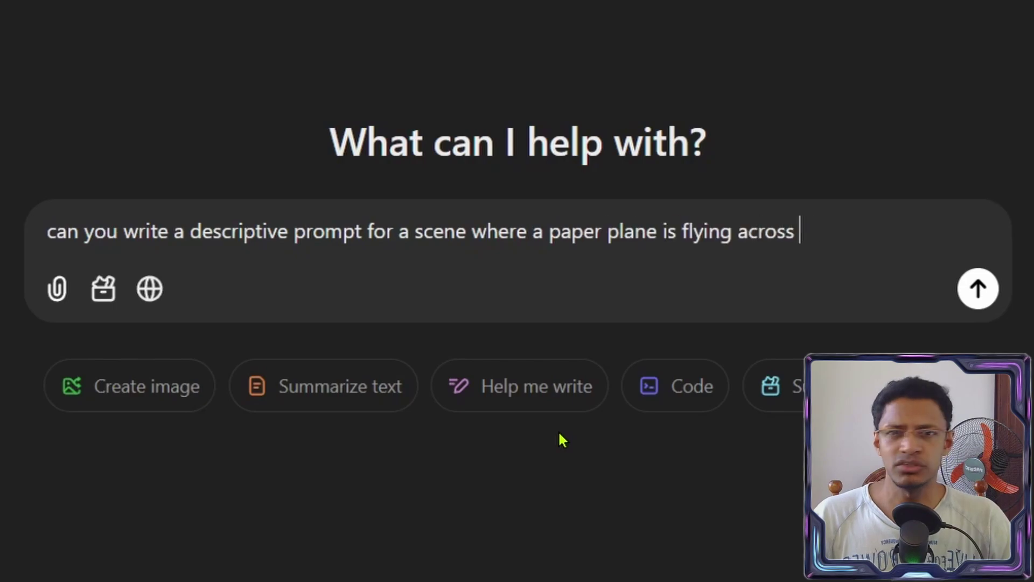
{"action": "type", "text": "a room. It is for a short movie. I need the atmosphere and the scene describe we"}
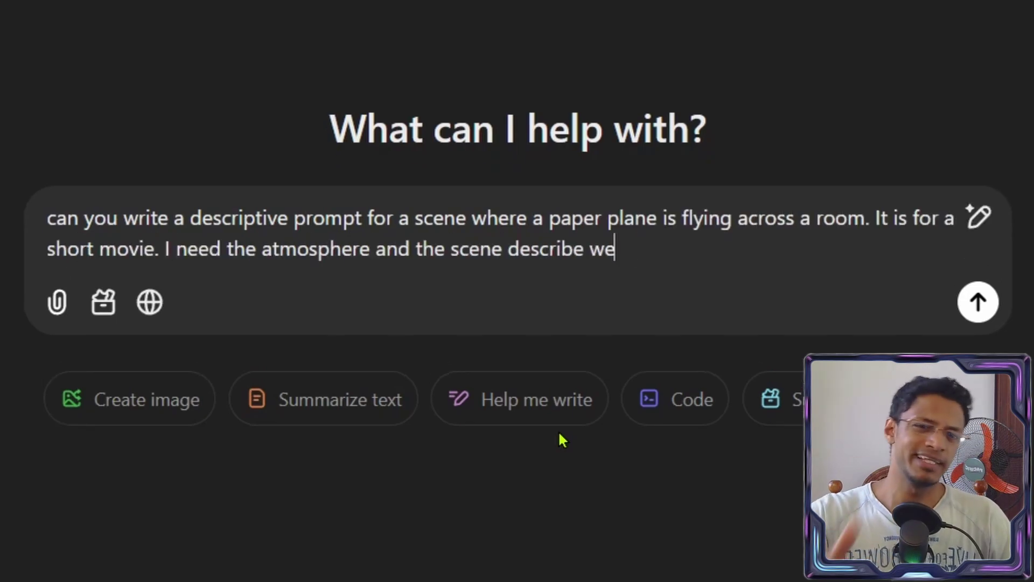
{"action": "type", "text": "single paragraph with about 75"}
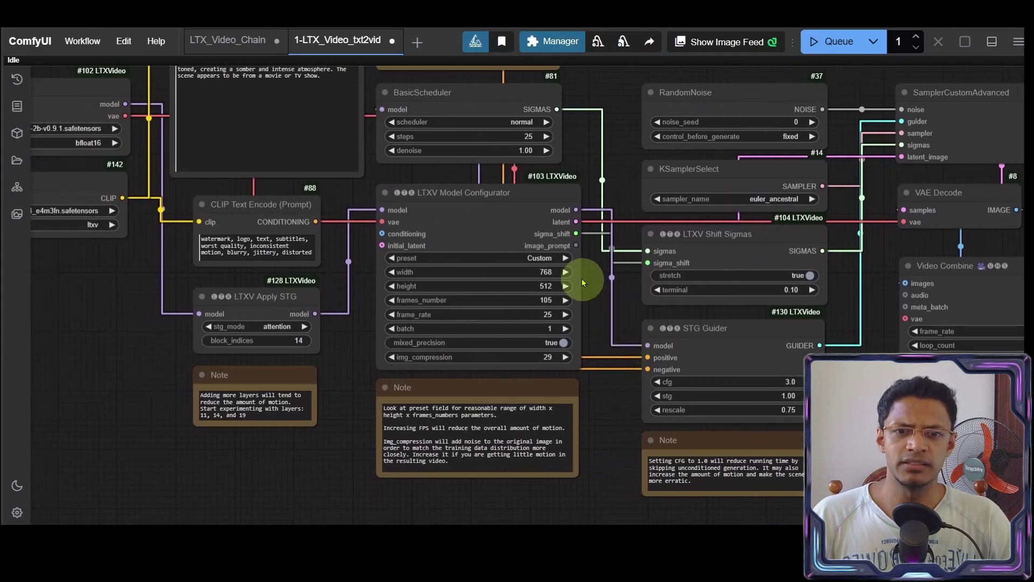
Switch back to ComfyUI and examine the size and frame settings of the LTXV Model Configurator node and the Video Combine node's video preview.
{"action": "scroll", "coordinate": [582, 283], "scroll_direction": "up", "scroll_amount": 6}
{"action": "left_click_drag", "start_coordinate": [611, 321], "coordinate": [745, 312]}
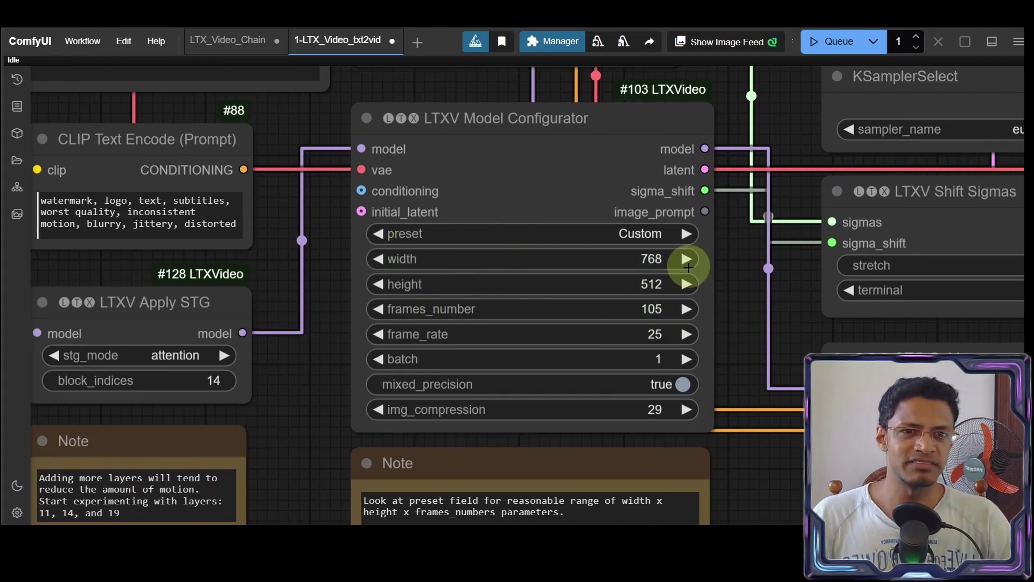
{"action": "scroll", "coordinate": [774, 358], "scroll_direction": "down", "scroll_amount": 3}
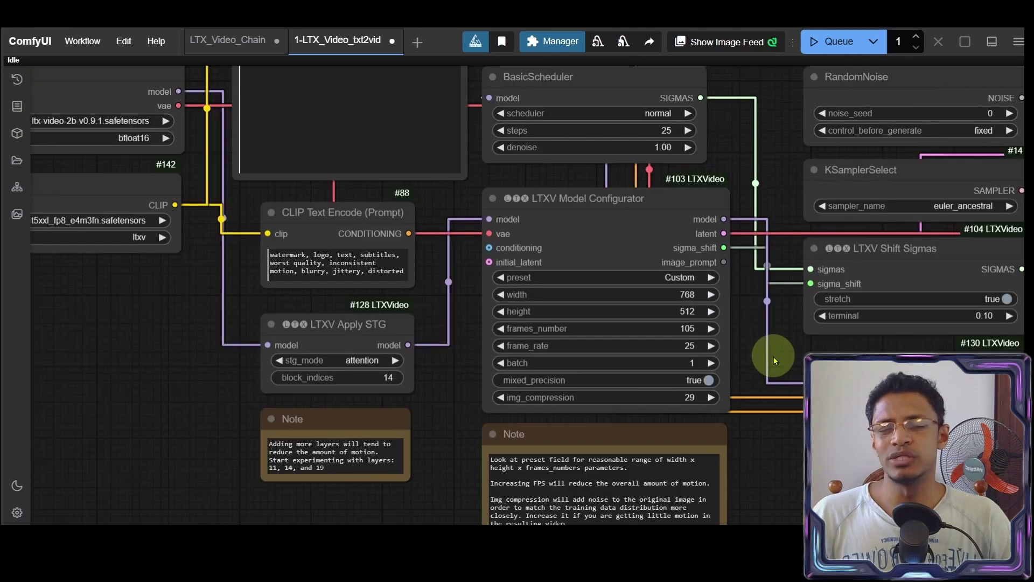
{"action": "scroll", "coordinate": [773, 357], "scroll_direction": "down", "scroll_amount": 2}
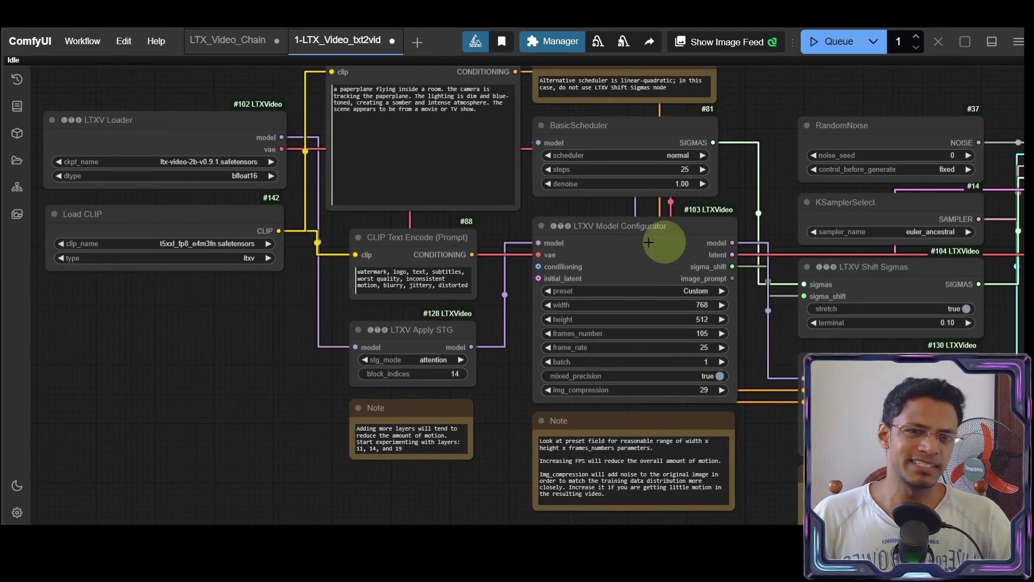
{"action": "left_click_drag", "start_coordinate": [998, 423], "coordinate": [723, 418]}
{"action": "scroll", "coordinate": [770, 458], "scroll_direction": "down", "scroll_amount": 2}
{"action": "left_click_drag", "start_coordinate": [775, 466], "coordinate": [538, 353]}
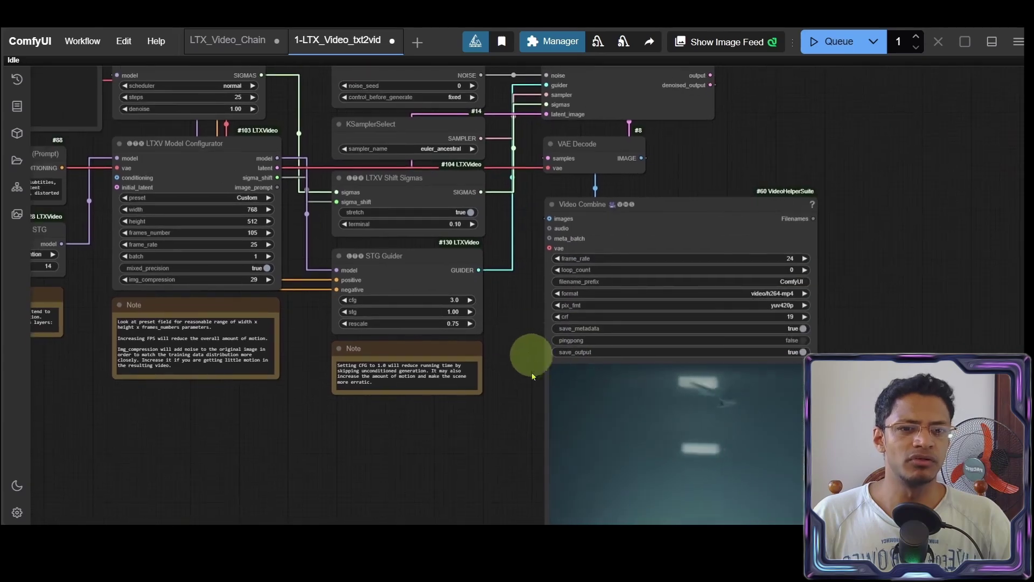
{"action": "left_click_drag", "start_coordinate": [525, 409], "coordinate": [521, 272]}
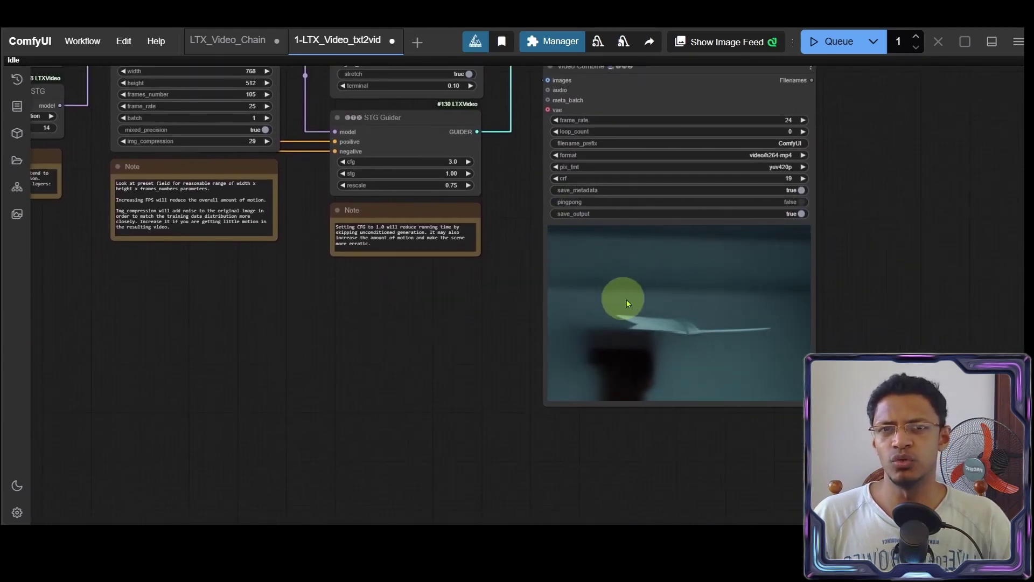
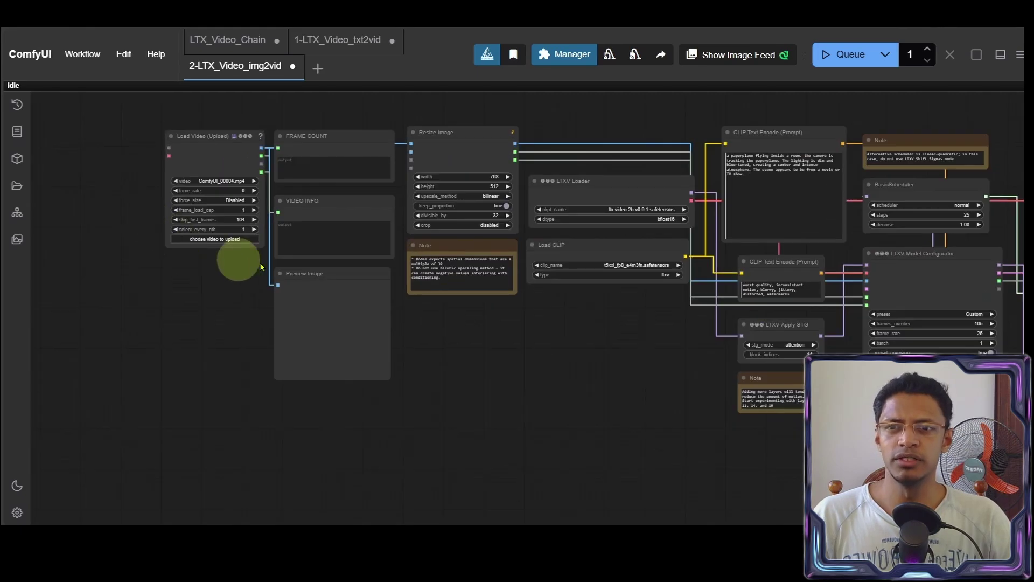
Open the video file picker of the Load Video (Upload) node and browse to the folder containing the generated ComfyUI videos.
{"action": "left_click_drag", "start_coordinate": [123, 172], "coordinate": [208, 280]}
{"action": "scroll", "coordinate": [215, 277], "scroll_direction": "up", "scroll_amount": 4}
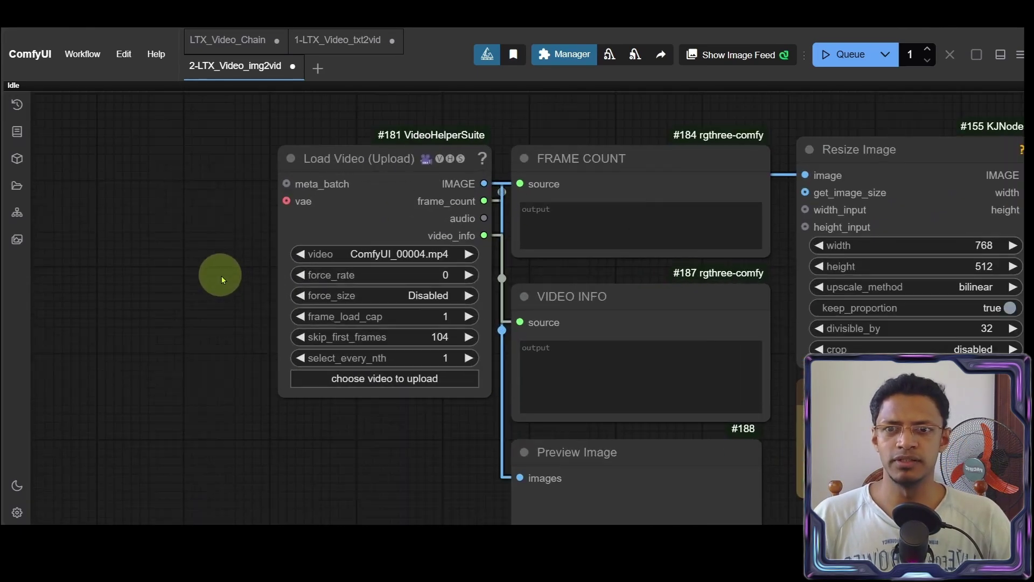
{"action": "left_click_drag", "start_coordinate": [276, 318], "coordinate": [272, 344]}
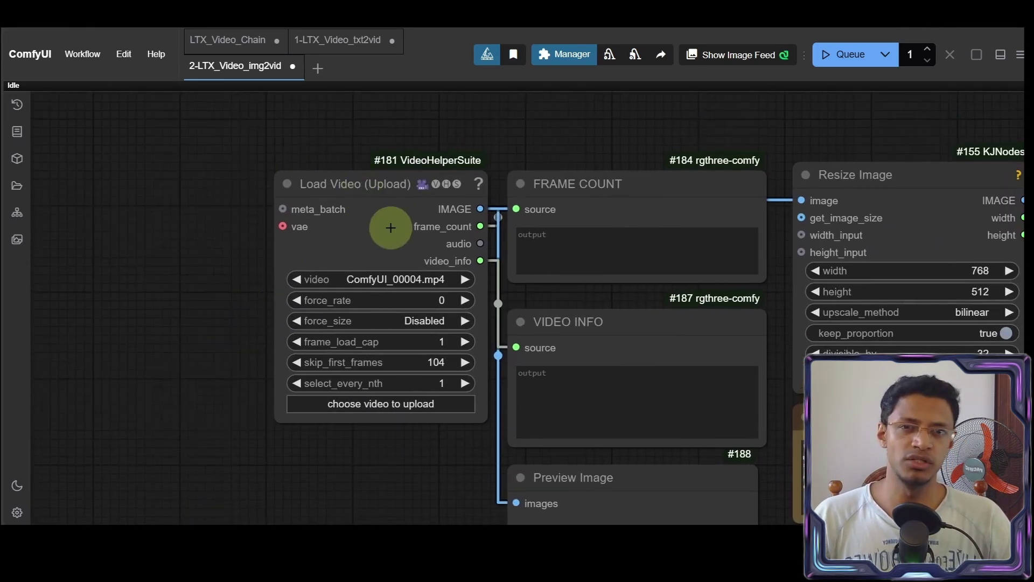
{"action": "scroll", "coordinate": [291, 418], "scroll_direction": "up", "scroll_amount": 4}
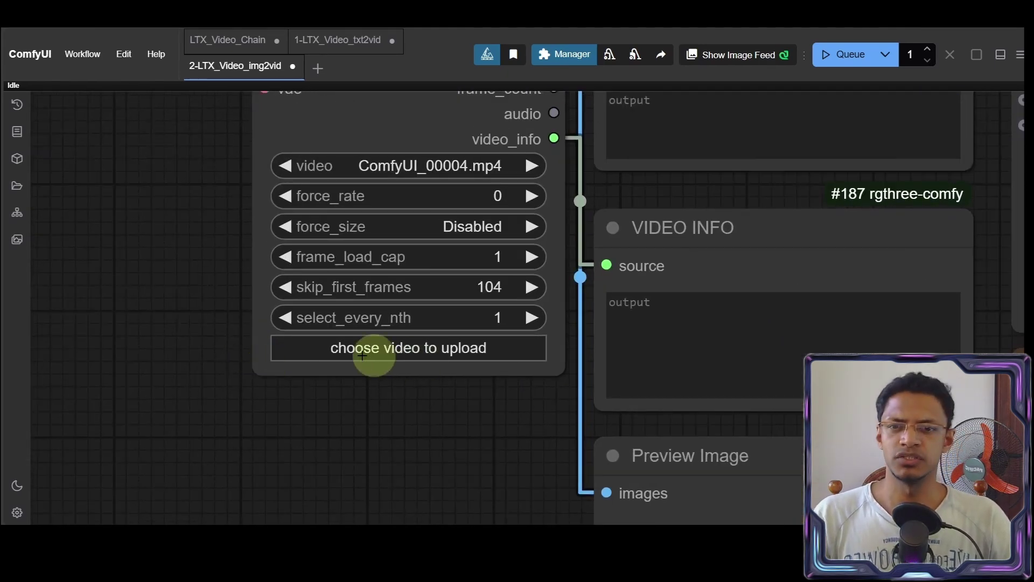
{"action": "left_click", "coordinate": [423, 348]}
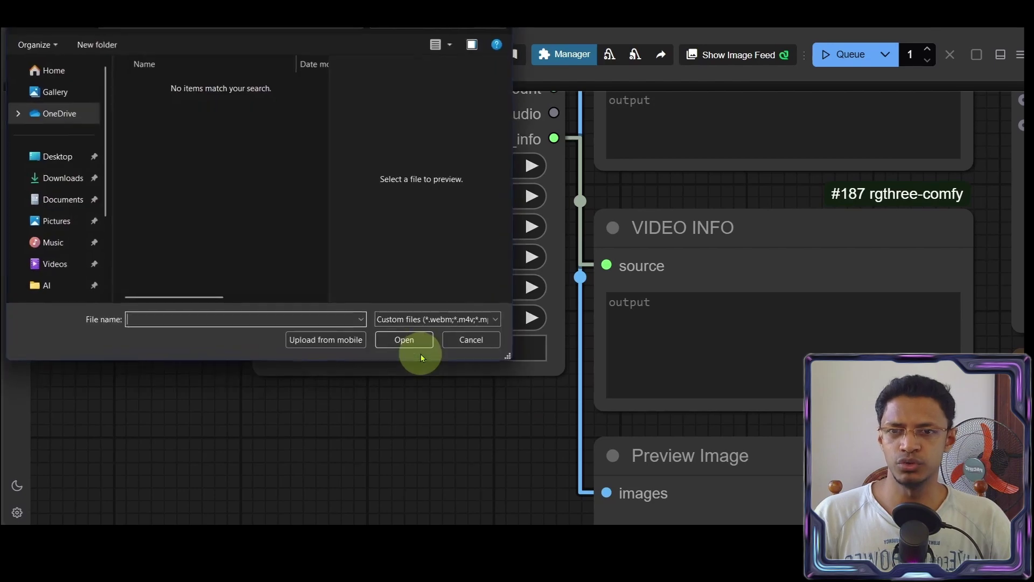
{"action": "scroll", "coordinate": [78, 277], "scroll_direction": "down", "scroll_amount": 2}
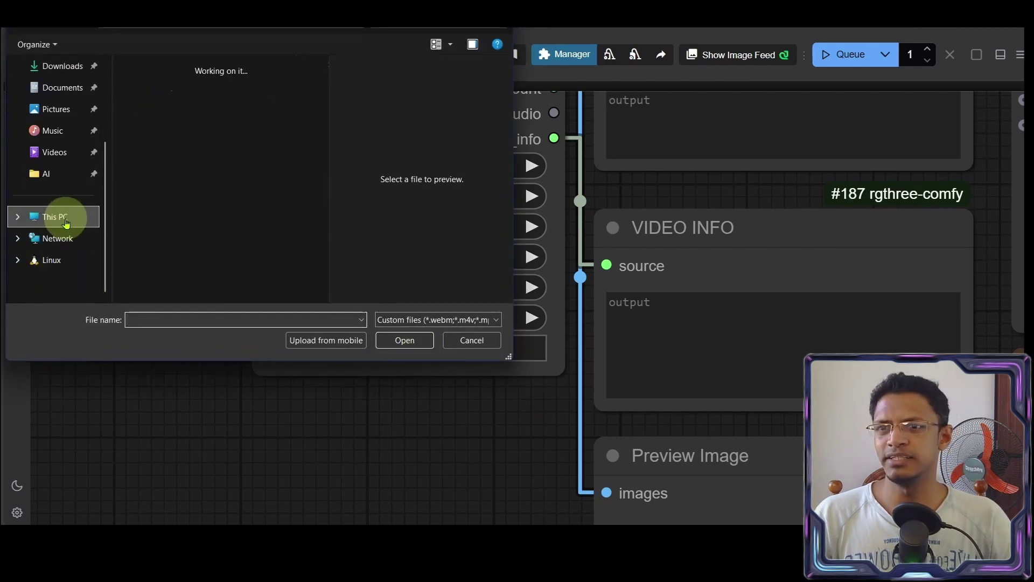
{"action": "double_click", "coordinate": [176, 93]}
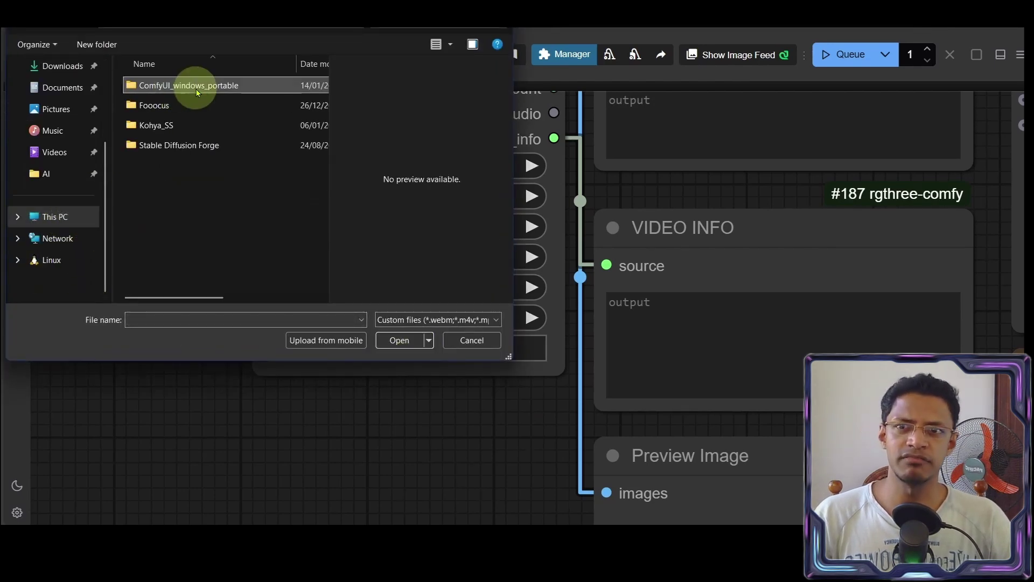
{"action": "double_click", "coordinate": [196, 88]}
{"action": "double_click", "coordinate": [195, 88]}
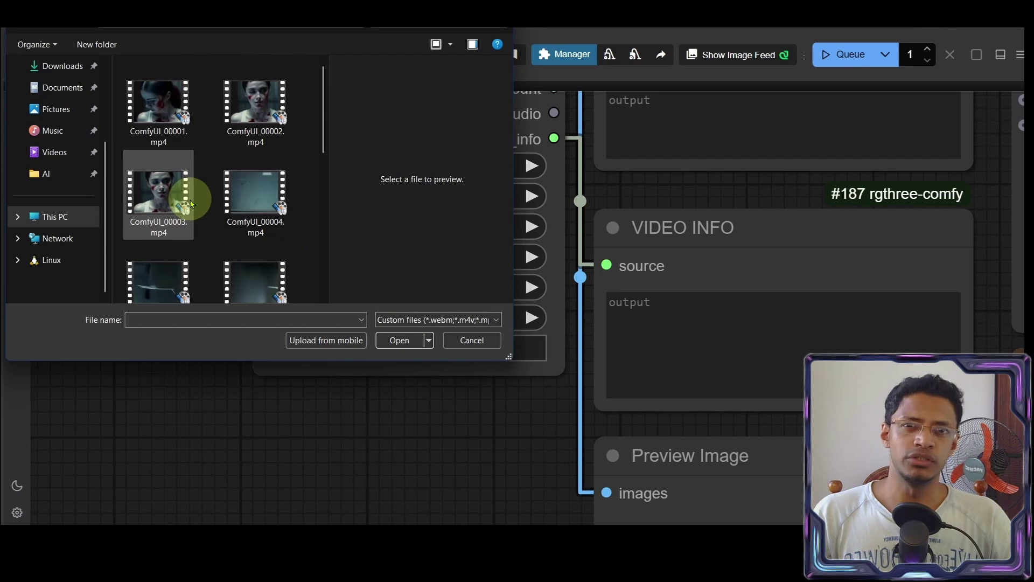
Load ComfyUI_00004.mp4 into the Load Video (Upload) node.
{"action": "left_click", "coordinate": [235, 121]}
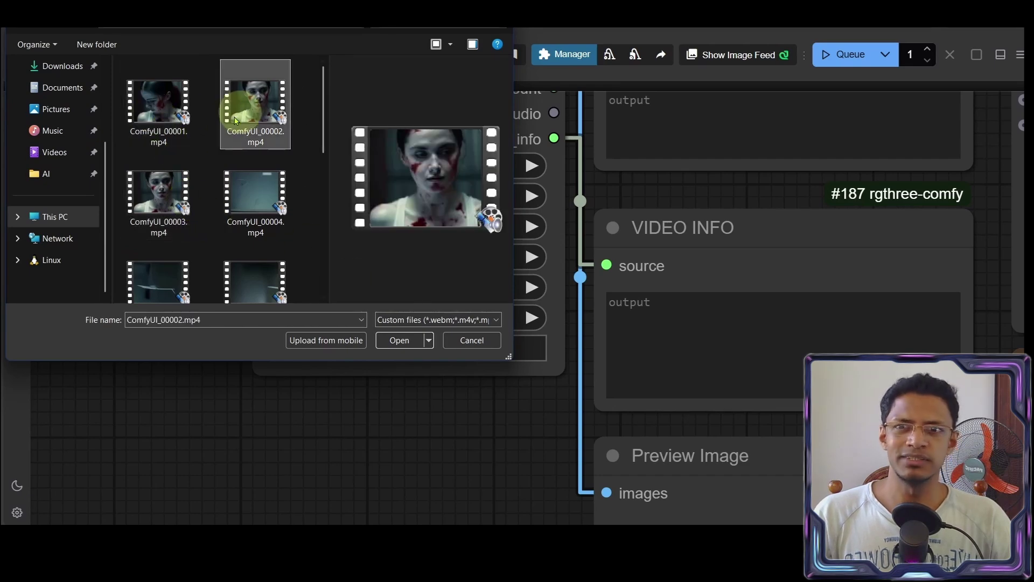
{"action": "left_click", "coordinate": [255, 194]}
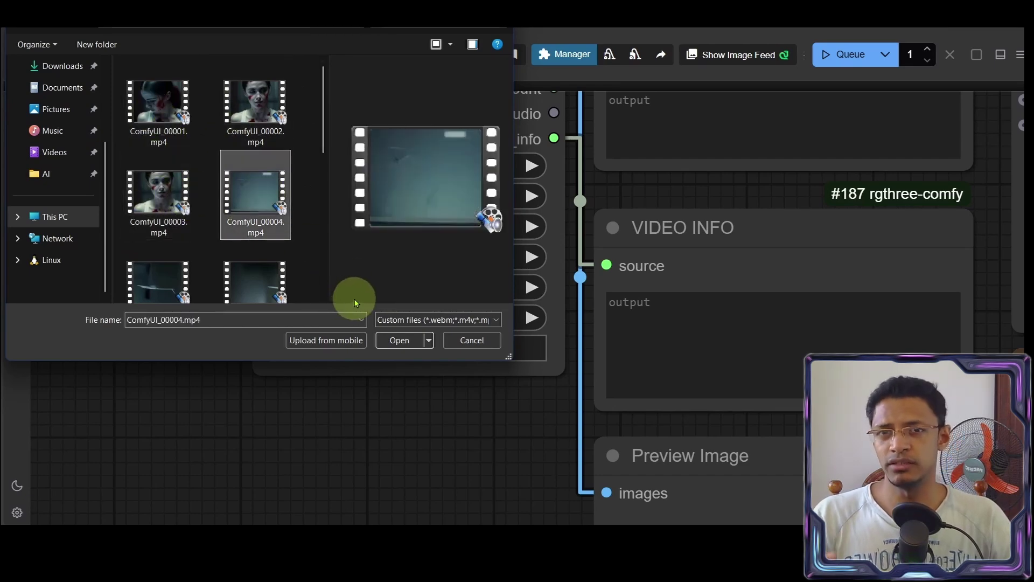
{"action": "left_click", "coordinate": [408, 348]}
{"action": "scroll", "coordinate": [231, 346], "scroll_direction": "down", "scroll_amount": 3}
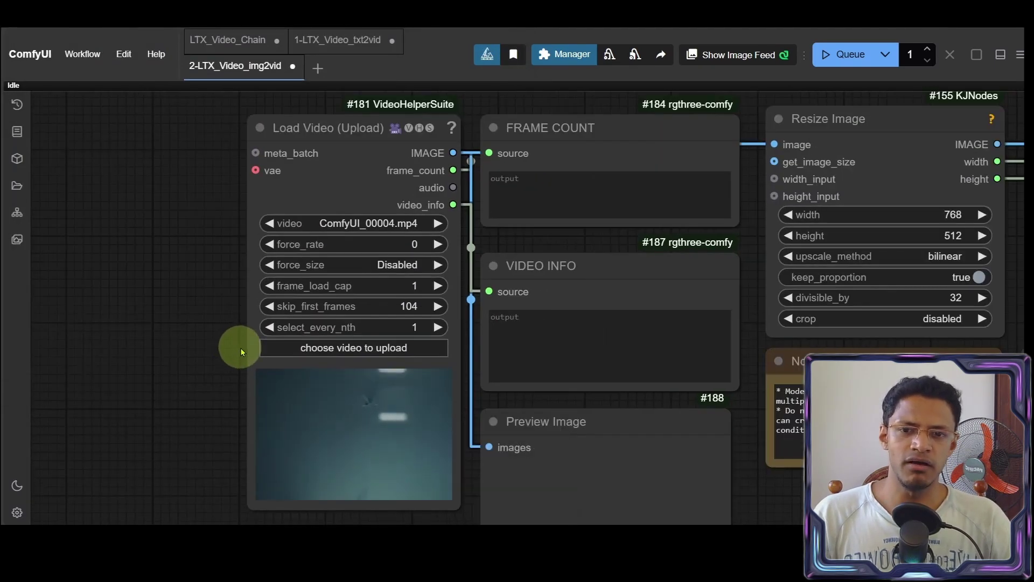
Examine the image-to-video workflow's resize and loader nodes and the paperplane prompt in the CLIP Text Encode node #87.
{"action": "left_click_drag", "start_coordinate": [270, 446], "coordinate": [207, 371]}
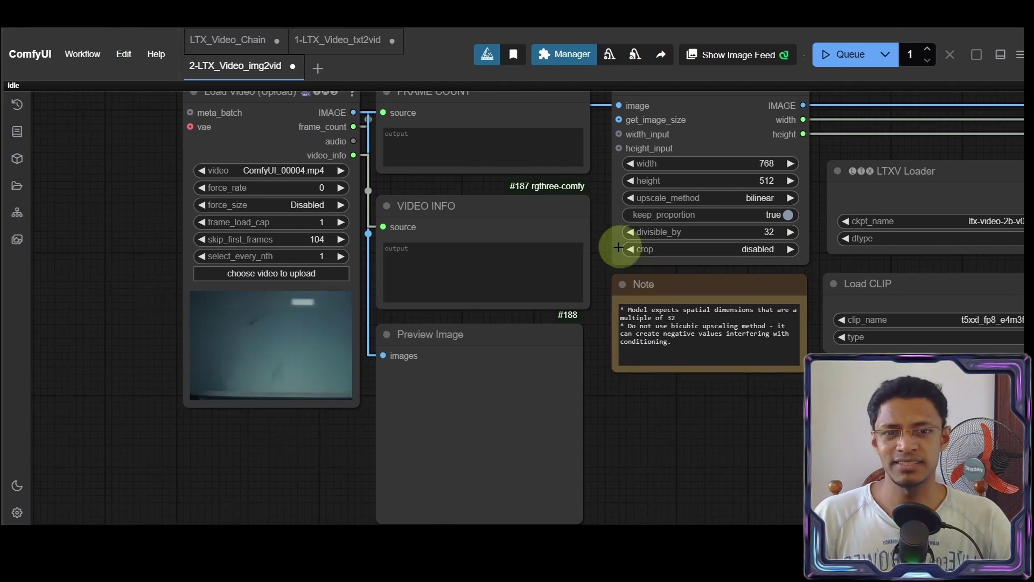
{"action": "left_click_drag", "start_coordinate": [587, 269], "coordinate": [320, 334]}
{"action": "left_click_drag", "start_coordinate": [798, 469], "coordinate": [363, 446]}
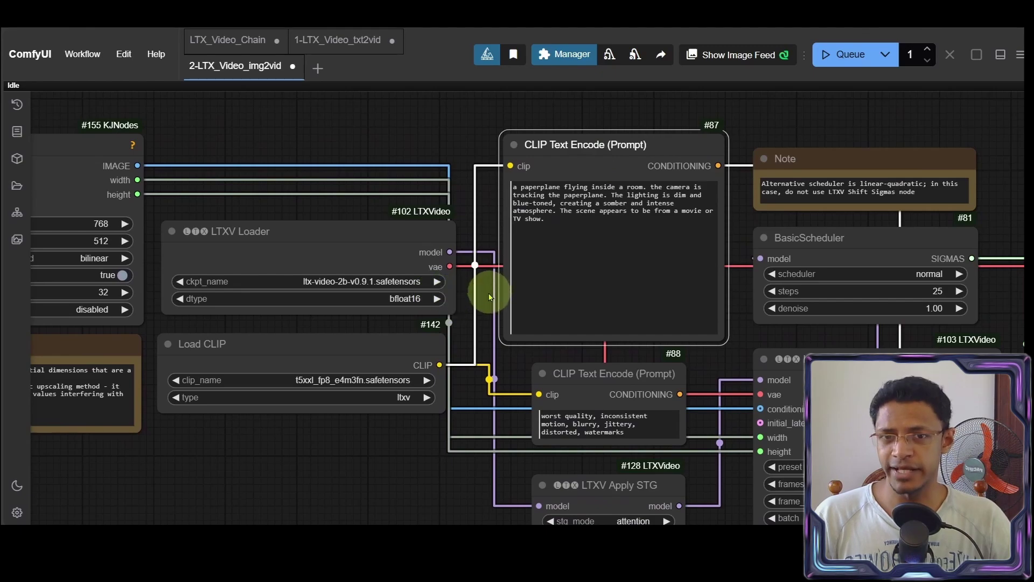
{"action": "scroll", "coordinate": [472, 218], "scroll_direction": "up", "scroll_amount": 6}
{"action": "left_click_drag", "start_coordinate": [487, 234], "coordinate": [343, 277]}
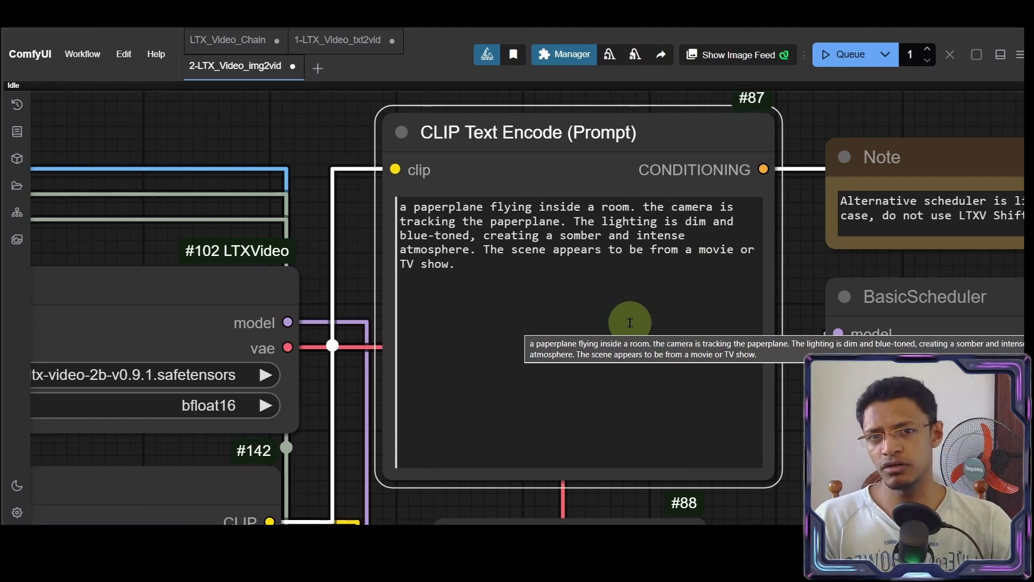
{"action": "left_click_drag", "start_coordinate": [452, 267], "coordinate": [315, 193]}
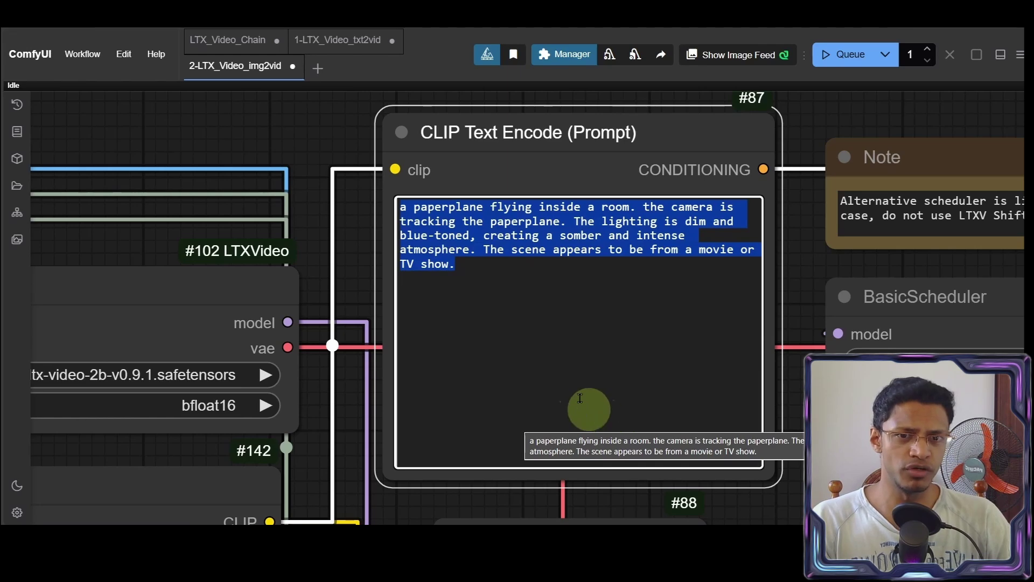
{"action": "left_click", "coordinate": [578, 361]}
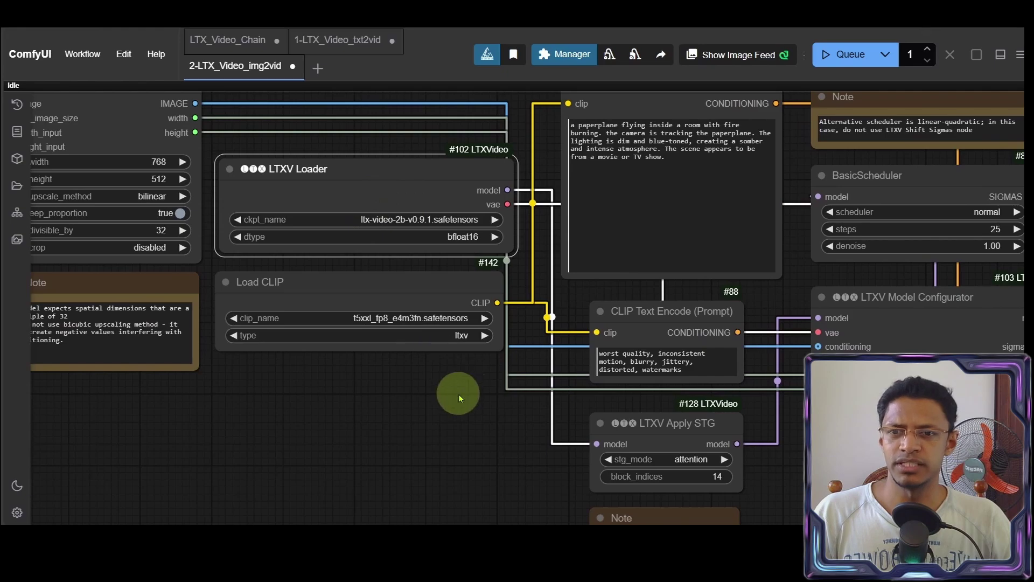
{"action": "left_click", "coordinate": [373, 292]}
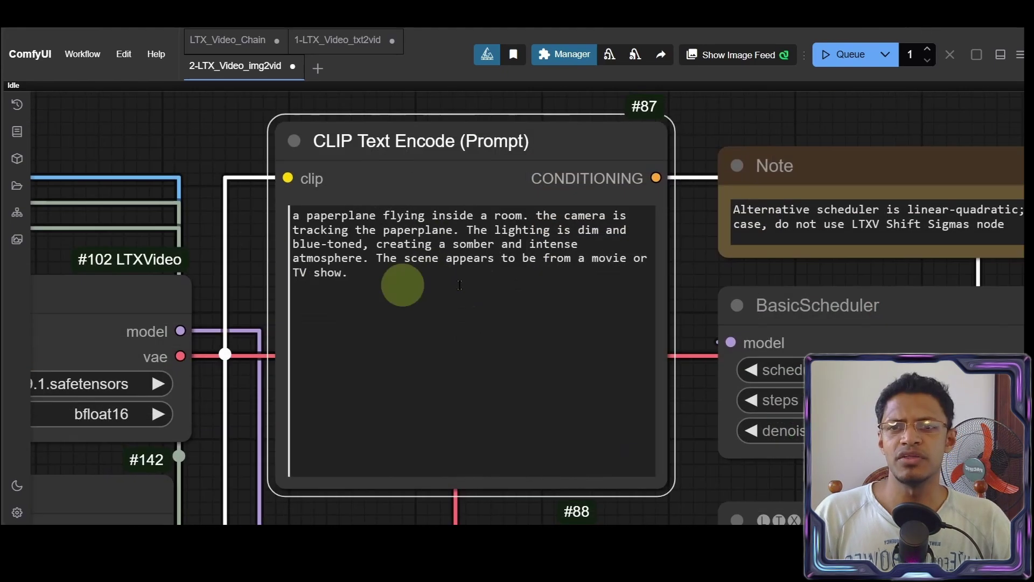
{"action": "left_click", "coordinate": [420, 275]}
{"action": "key", "text": "ctrl+a"}
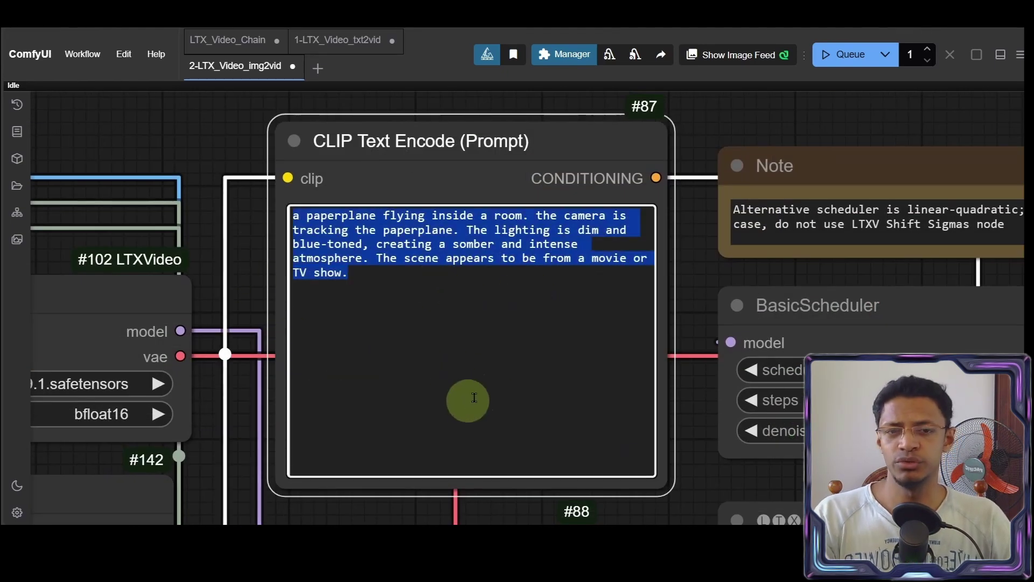
{"action": "left_click", "coordinate": [318, 317]}
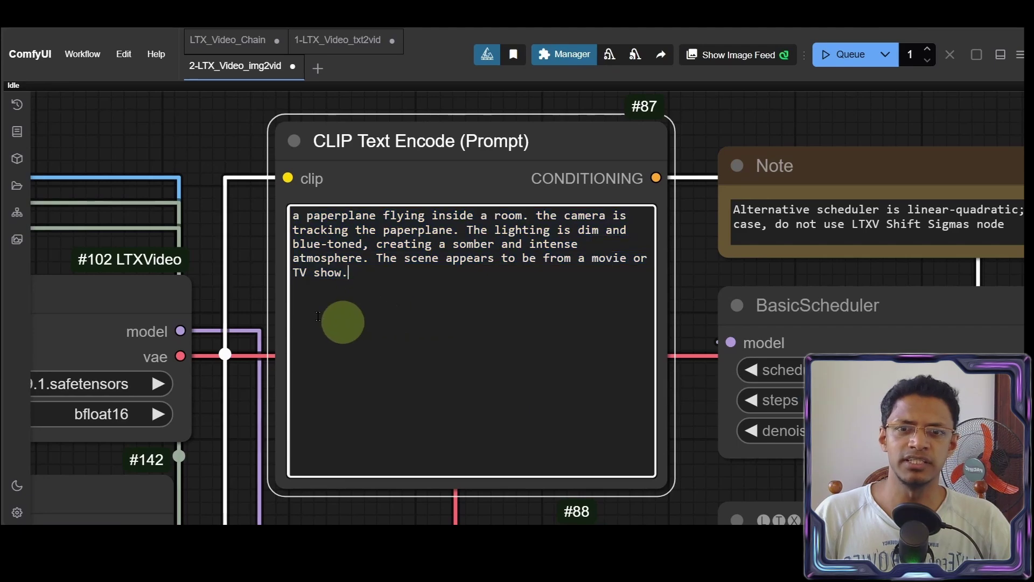
Examine the scheduler, LTXV Model Configurator and guider nodes, and watch the generated clip in the Video Combine node's preview.
{"action": "scroll", "coordinate": [215, 257], "scroll_direction": "down", "scroll_amount": 8}
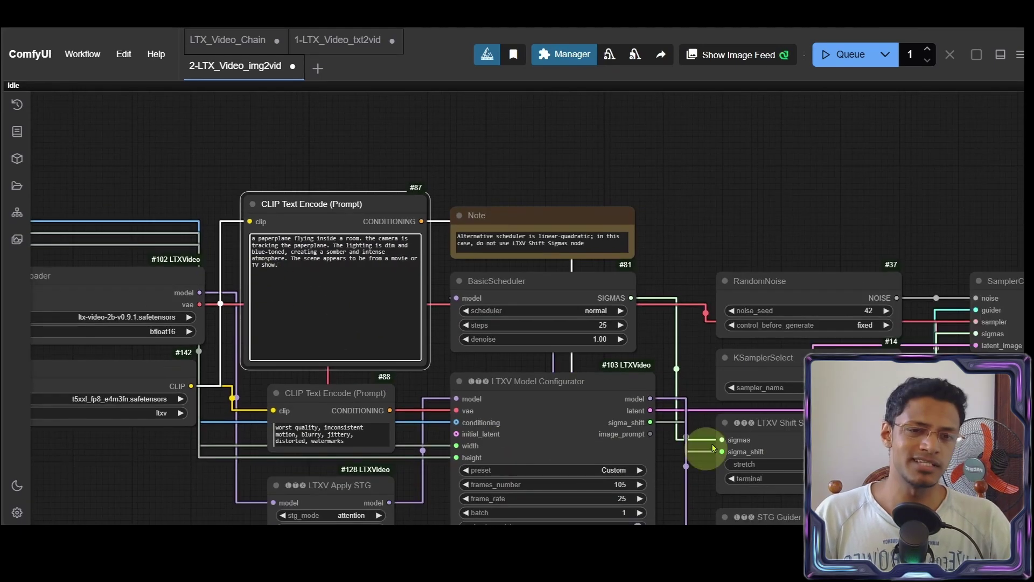
{"action": "left_click_drag", "start_coordinate": [673, 377], "coordinate": [348, 153]}
{"action": "scroll", "coordinate": [348, 153], "scroll_direction": "down", "scroll_amount": 4}
{"action": "left_click_drag", "start_coordinate": [870, 411], "coordinate": [742, 396]}
{"action": "scroll", "coordinate": [742, 397], "scroll_direction": "up", "scroll_amount": 9}
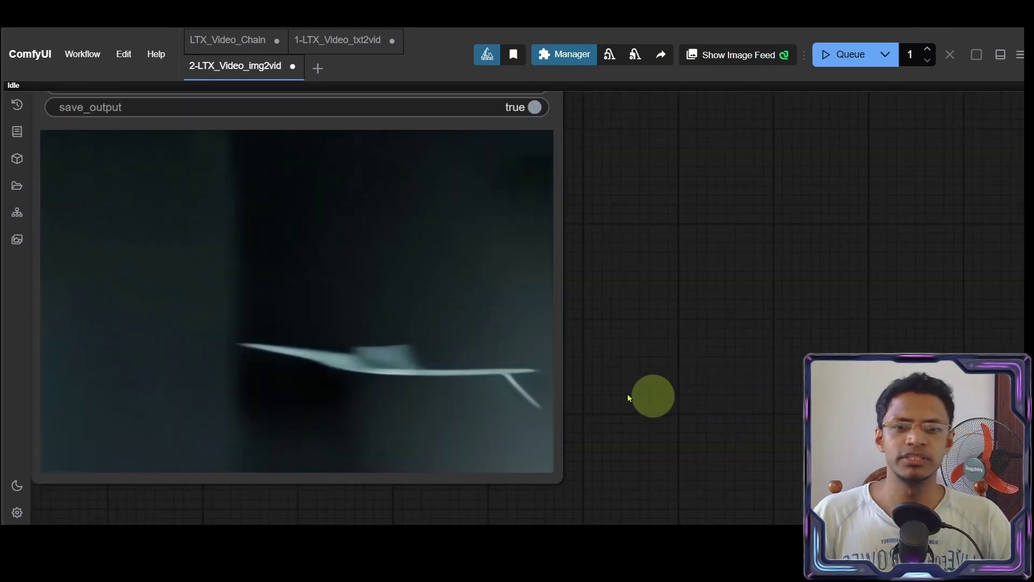
{"action": "left_click_drag", "start_coordinate": [626, 393], "coordinate": [828, 392]}
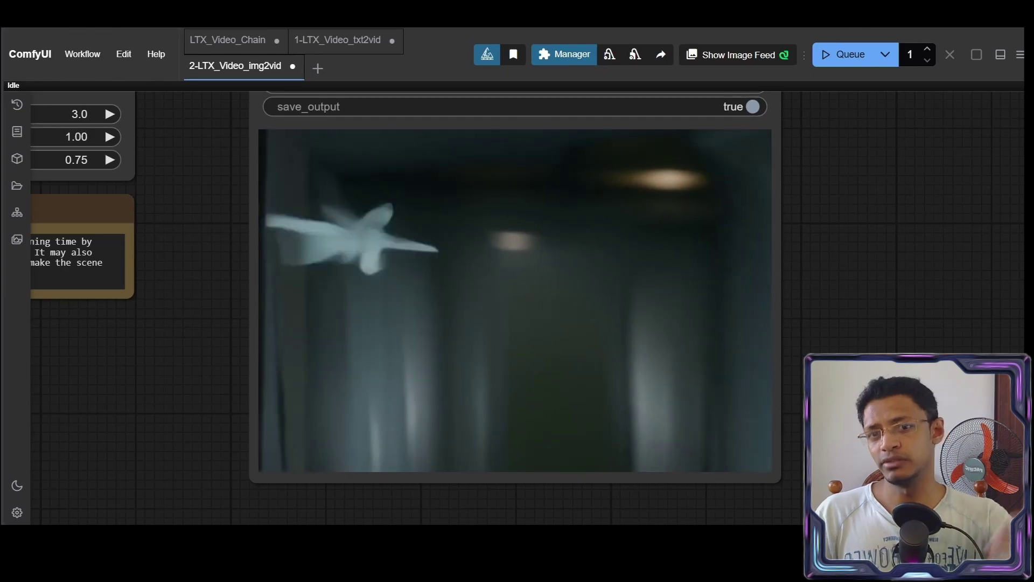
{"action": "scroll", "coordinate": [797, 397], "scroll_direction": "down", "scroll_amount": 10}
{"action": "left_click_drag", "start_coordinate": [128, 270], "coordinate": [247, 364]}
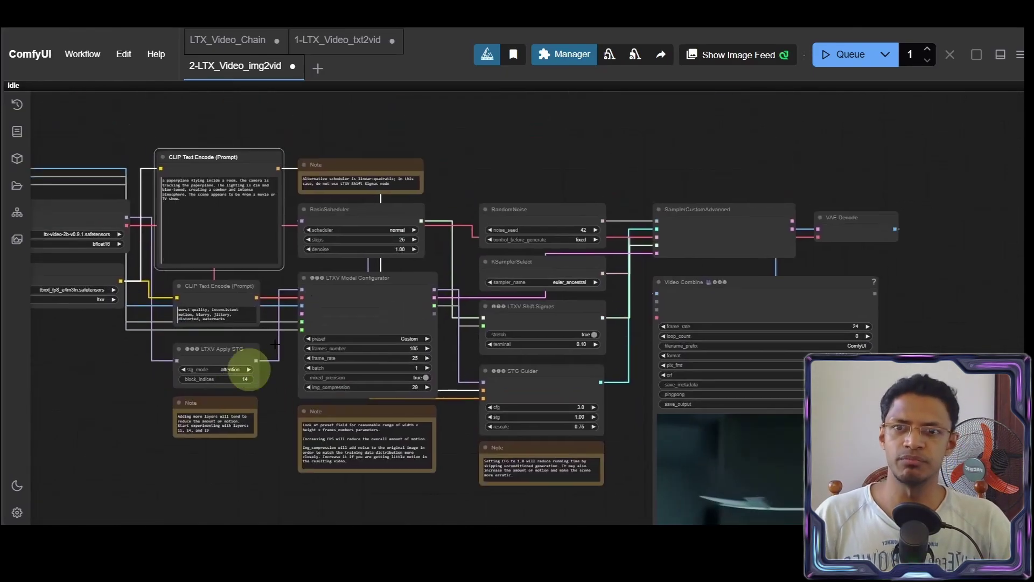
{"action": "scroll", "coordinate": [278, 210], "scroll_direction": "up", "scroll_amount": 5}
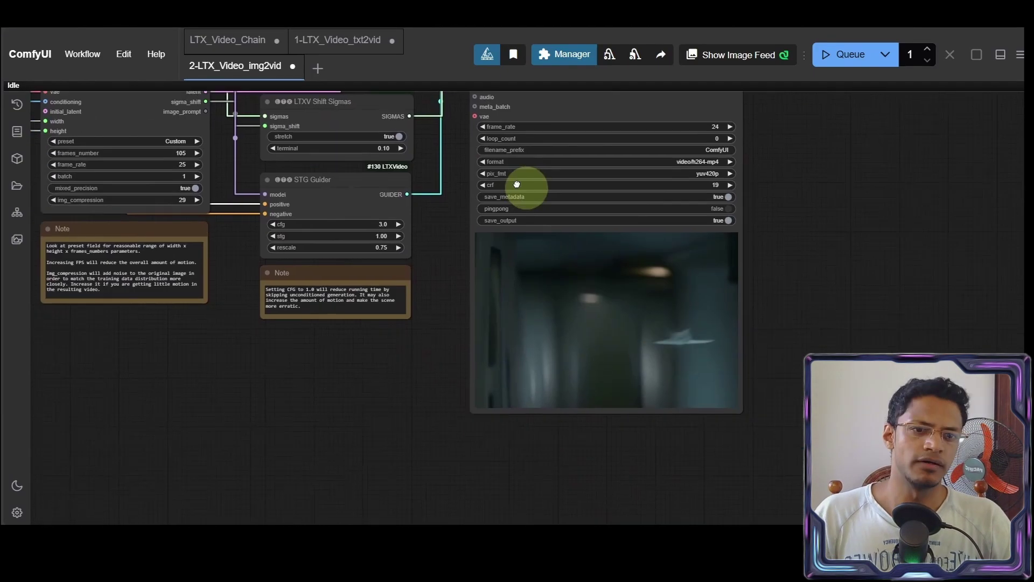
{"action": "scroll", "coordinate": [724, 378], "scroll_direction": "up", "scroll_amount": 3}
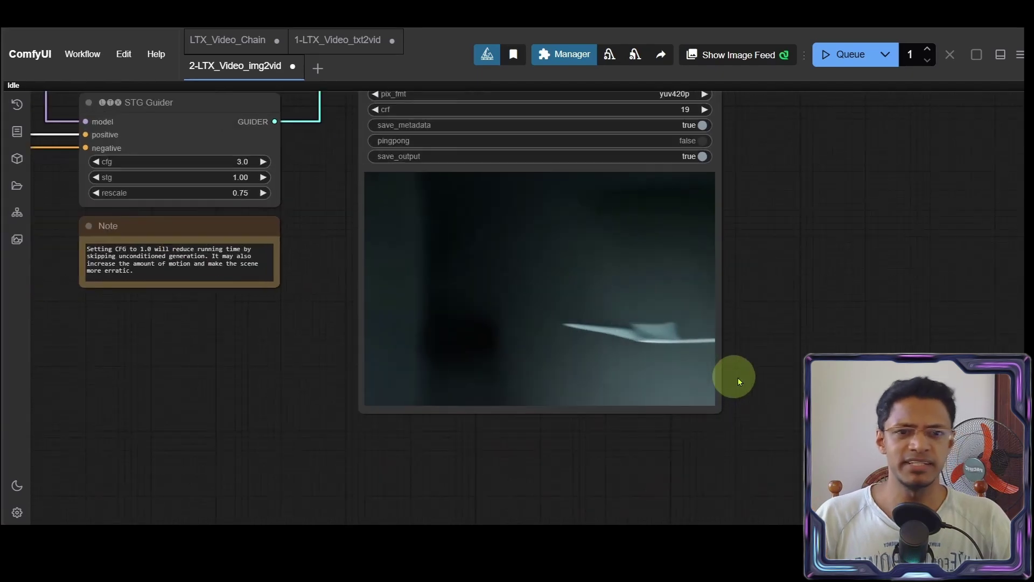
{"action": "left_click_drag", "start_coordinate": [796, 299], "coordinate": [784, 340]}
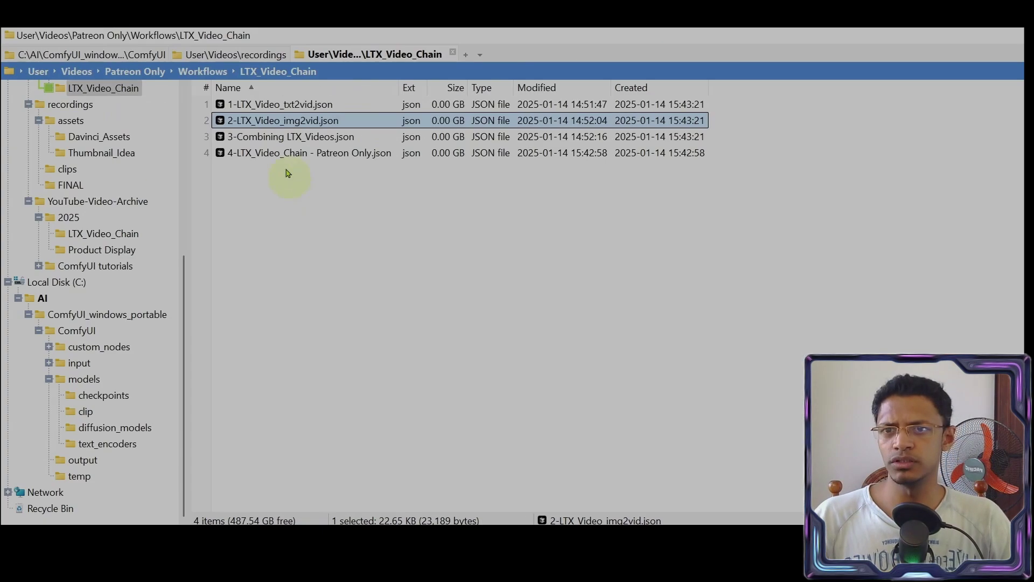
Switch to the file manager and load the 3-Combining LTX_Videos.json workflow into ComfyUI.
{"action": "left_click", "coordinate": [286, 136]}
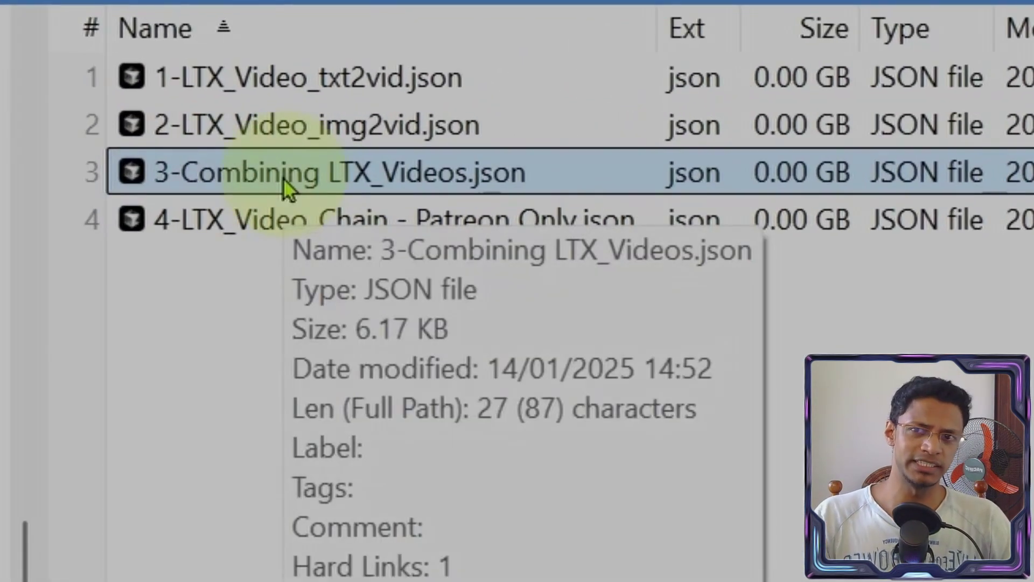
{"action": "left_click_drag", "start_coordinate": [269, 176], "coordinate": [821, 204]}
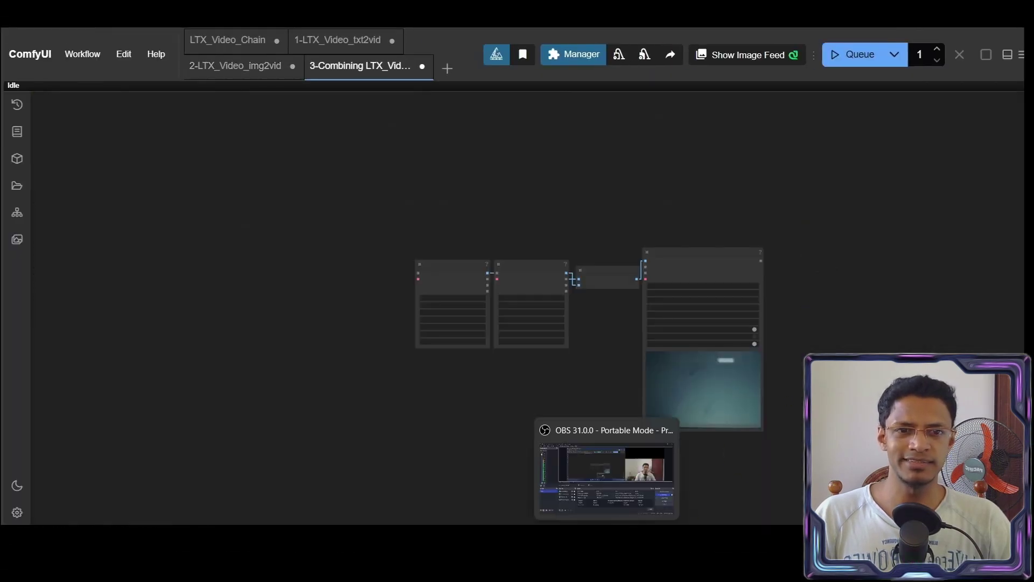
{"action": "scroll", "coordinate": [453, 325], "scroll_direction": "up", "scroll_amount": 10}
{"action": "left_click_drag", "start_coordinate": [347, 196], "coordinate": [245, 212]}
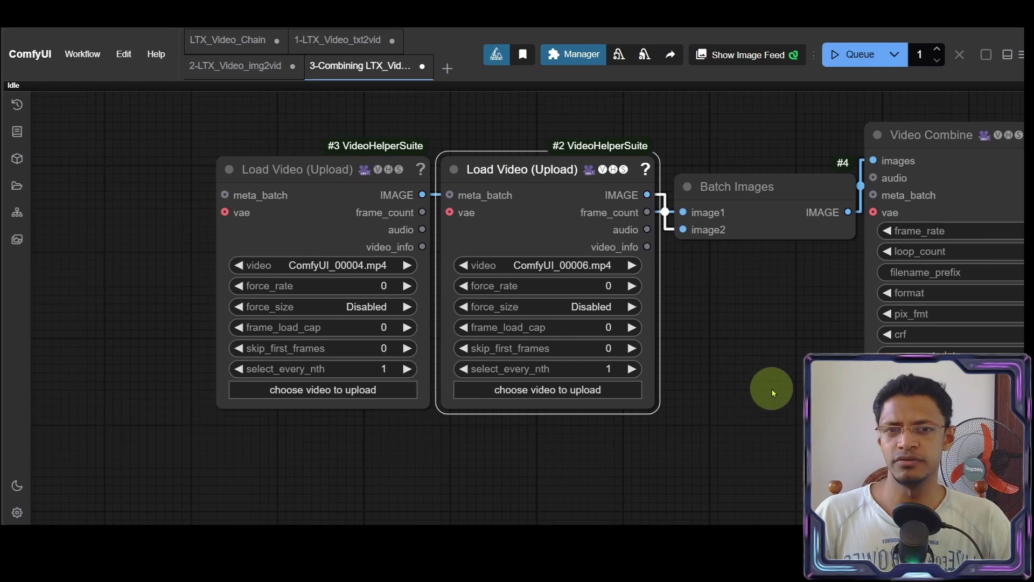
Load ComfyUI_00004.mp4 into the Load Video node #3 and ComfyUI_00006.mp4 into the Load Video node #2.
{"action": "left_click", "coordinate": [303, 166]}
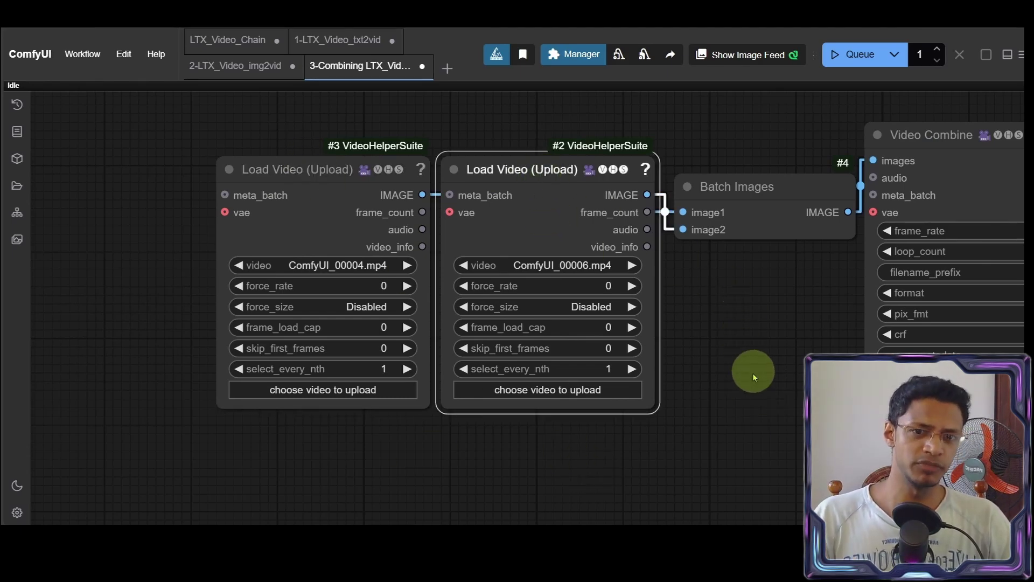
{"action": "scroll", "coordinate": [754, 377], "scroll_direction": "down", "scroll_amount": 3}
{"action": "left_click", "coordinate": [336, 317]}
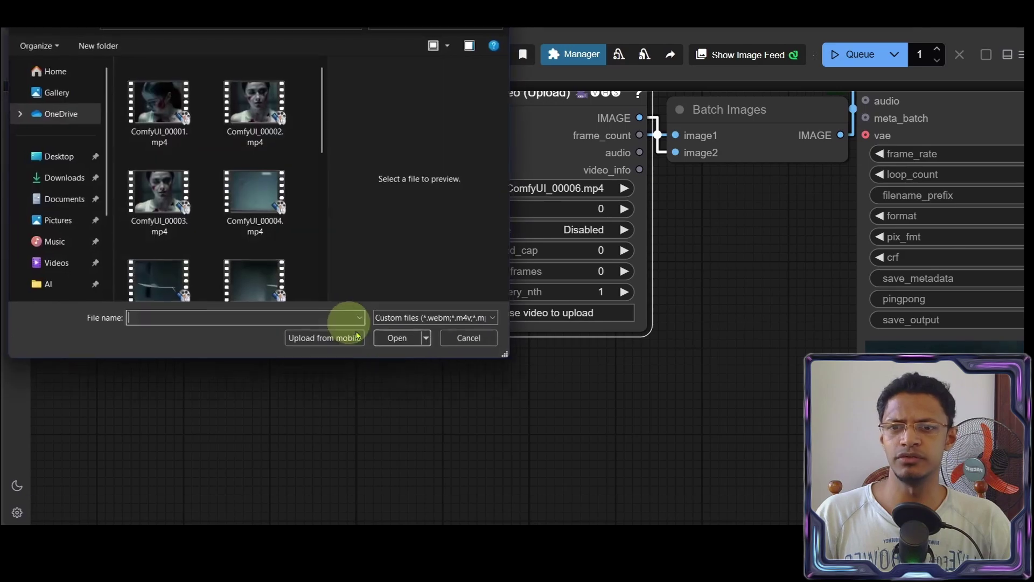
{"action": "double_click", "coordinate": [276, 229]}
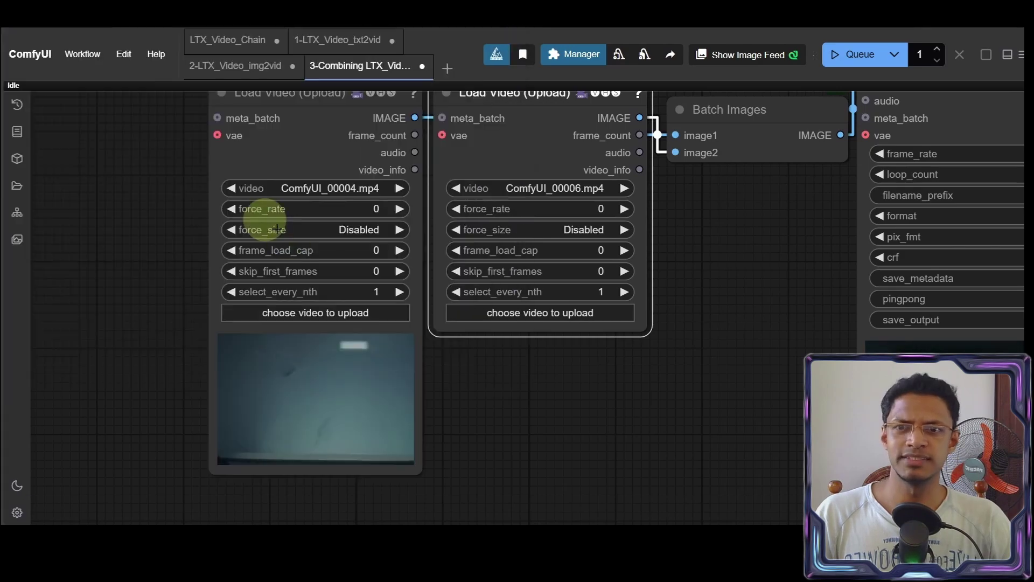
{"action": "left_click", "coordinate": [551, 316]}
{"action": "double_click", "coordinate": [255, 256]}
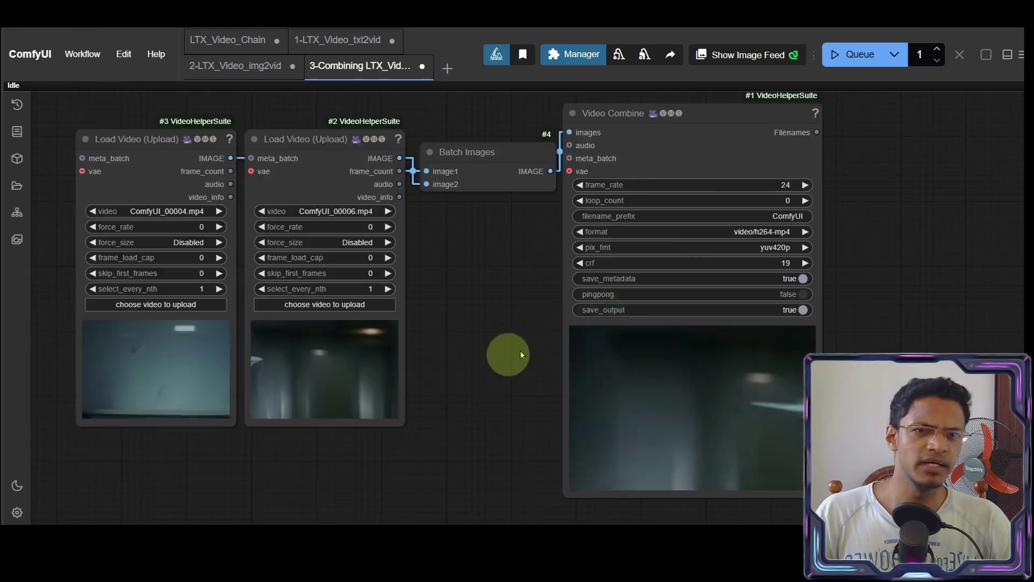
Examine the combined paperplane video in the Video Combine node's preview.
{"action": "left_click_drag", "start_coordinate": [855, 408], "coordinate": [811, 342]}
{"action": "scroll", "coordinate": [682, 341], "scroll_direction": "up", "scroll_amount": 6}
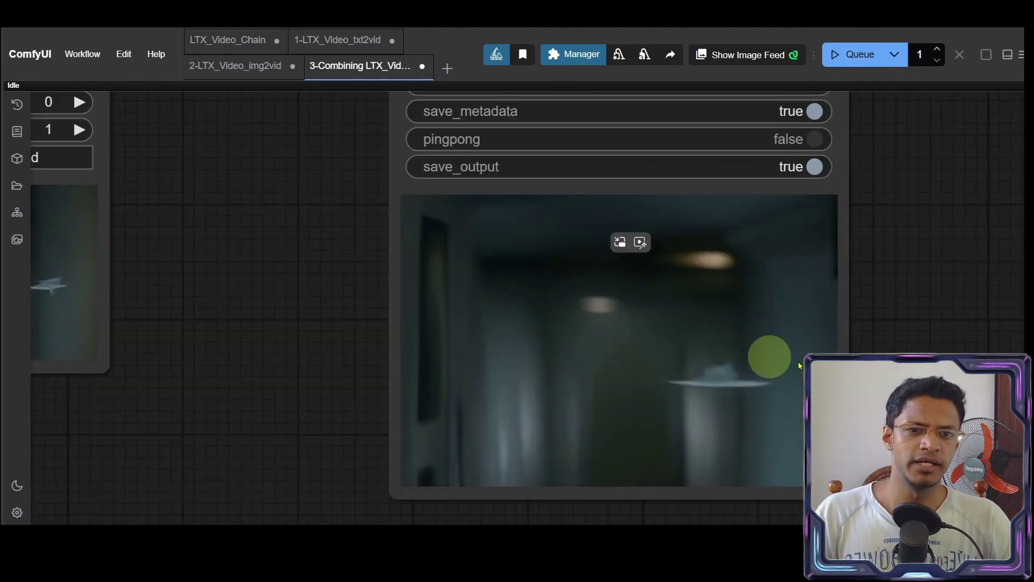
{"action": "left_click_drag", "start_coordinate": [947, 352], "coordinate": [958, 337]}
{"action": "scroll", "coordinate": [705, 305], "scroll_direction": "down", "scroll_amount": 4}
{"action": "left_click_drag", "start_coordinate": [369, 353], "coordinate": [480, 355]}
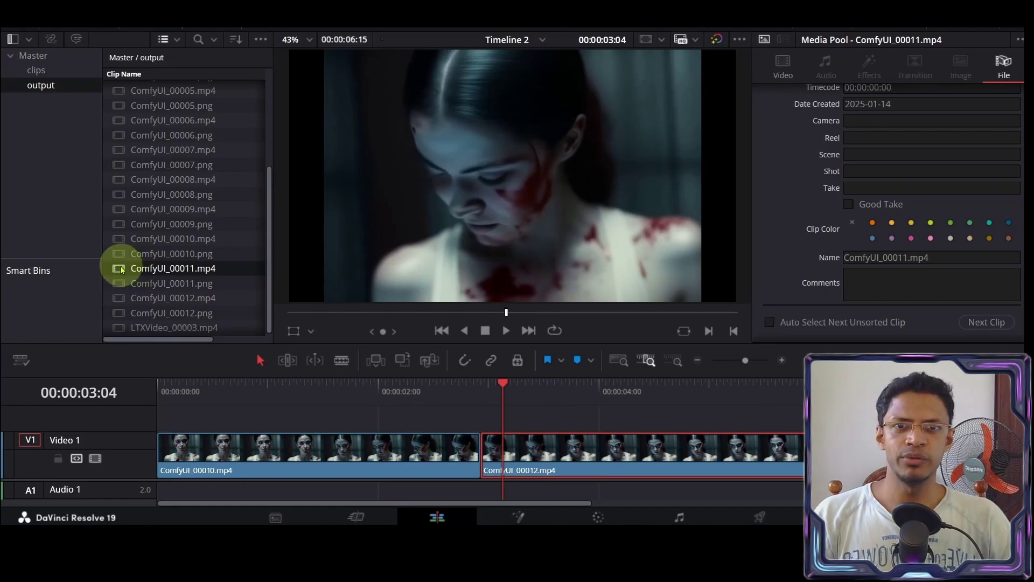
Open ComfyUI_00011.mp4 from the output bin in the source viewer and scrub through it to its end.
{"action": "double_click", "coordinate": [122, 269]}
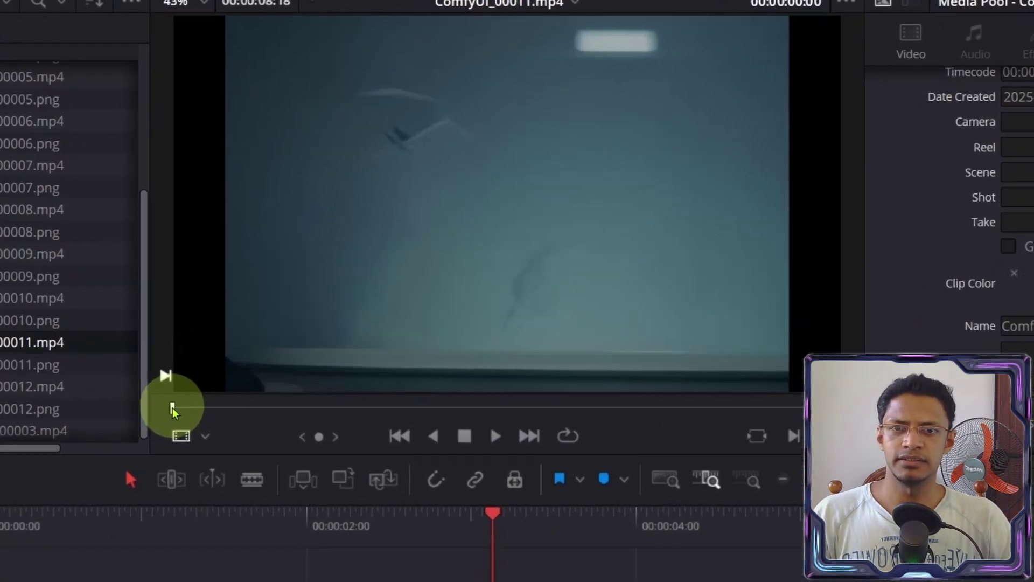
{"action": "left_click_drag", "start_coordinate": [289, 318], "coordinate": [349, 319]}
{"action": "left_click_drag", "start_coordinate": [258, 429], "coordinate": [589, 439]}
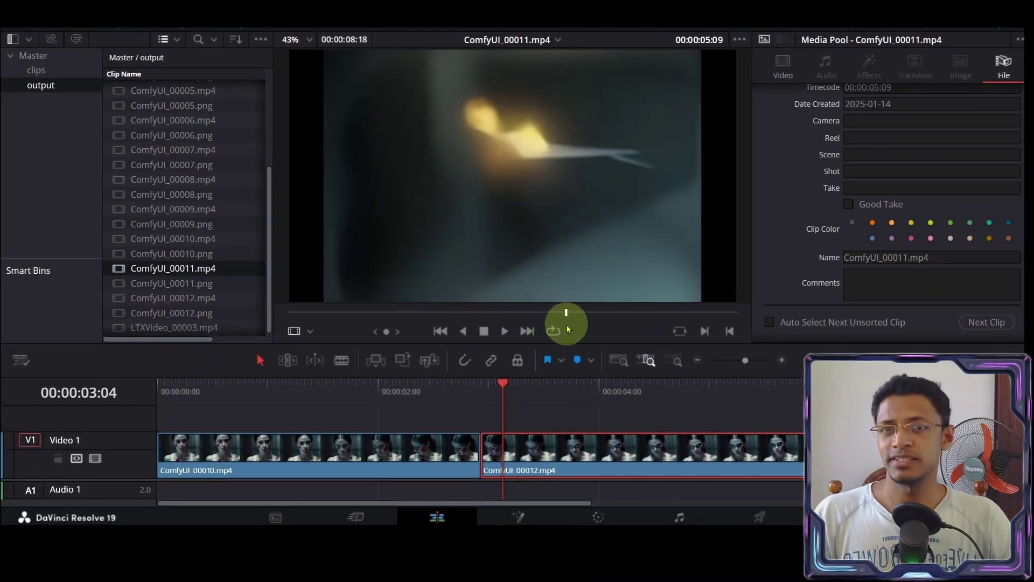
{"action": "left_click_drag", "start_coordinate": [567, 328], "coordinate": [754, 317]}
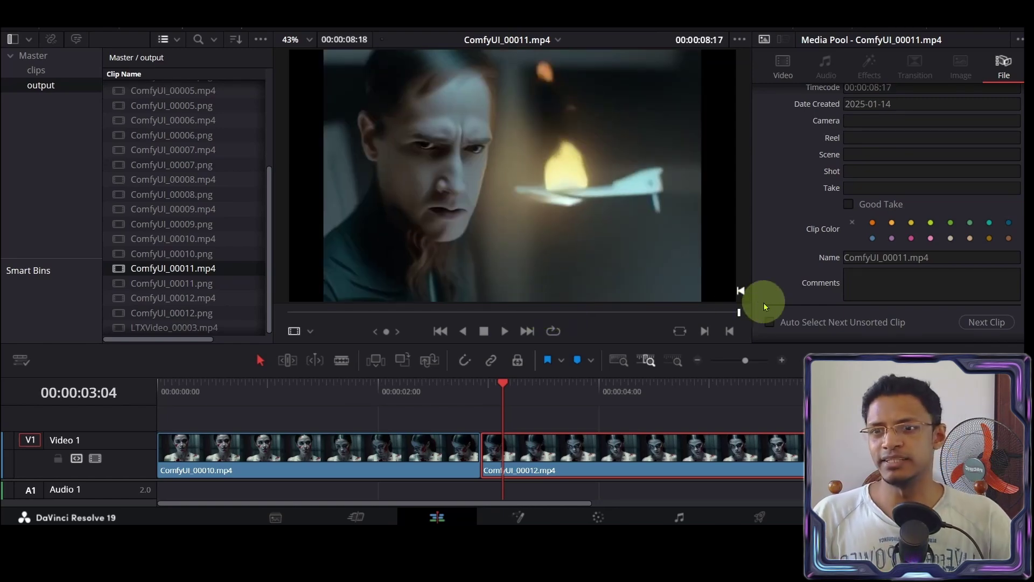
Open ComfyUI_00012.mp4 from the output bin in the source viewer and scrub through the clip.
{"action": "double_click", "coordinate": [118, 297]}
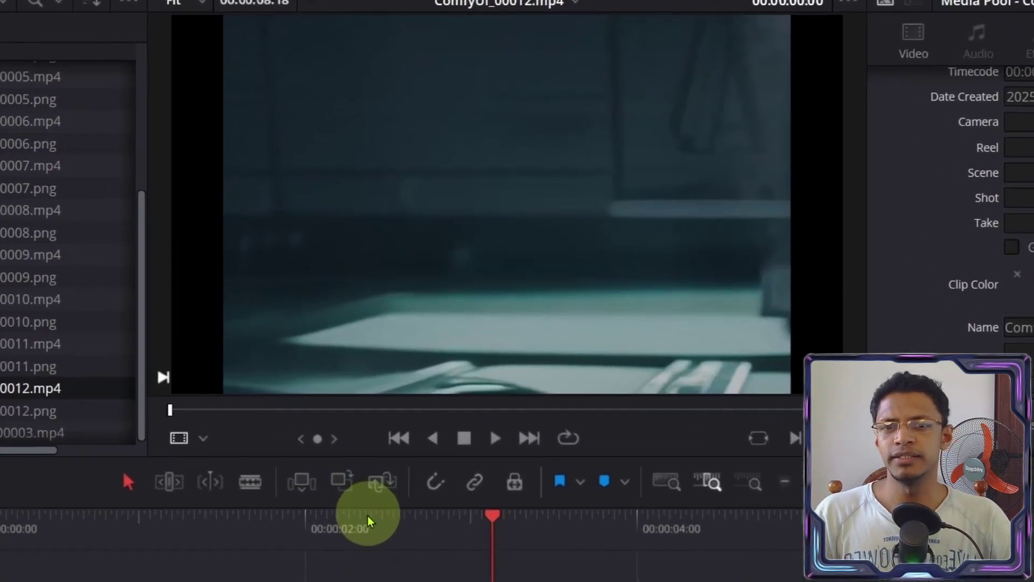
{"action": "left_click_drag", "start_coordinate": [289, 312], "coordinate": [342, 316]}
{"action": "left_click_drag", "start_coordinate": [248, 418], "coordinate": [712, 446]}
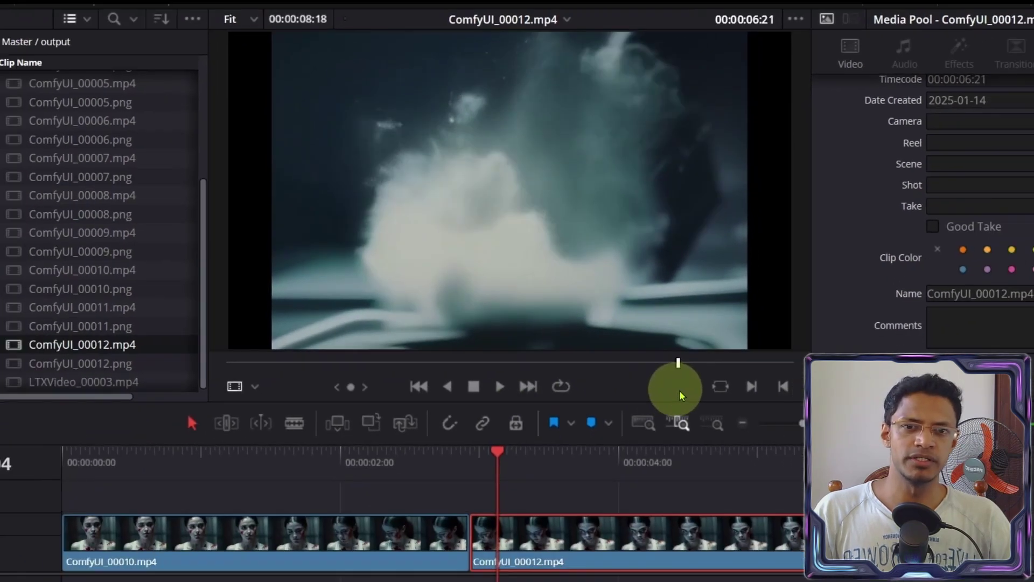
{"action": "left_click_drag", "start_coordinate": [680, 394], "coordinate": [796, 395]}
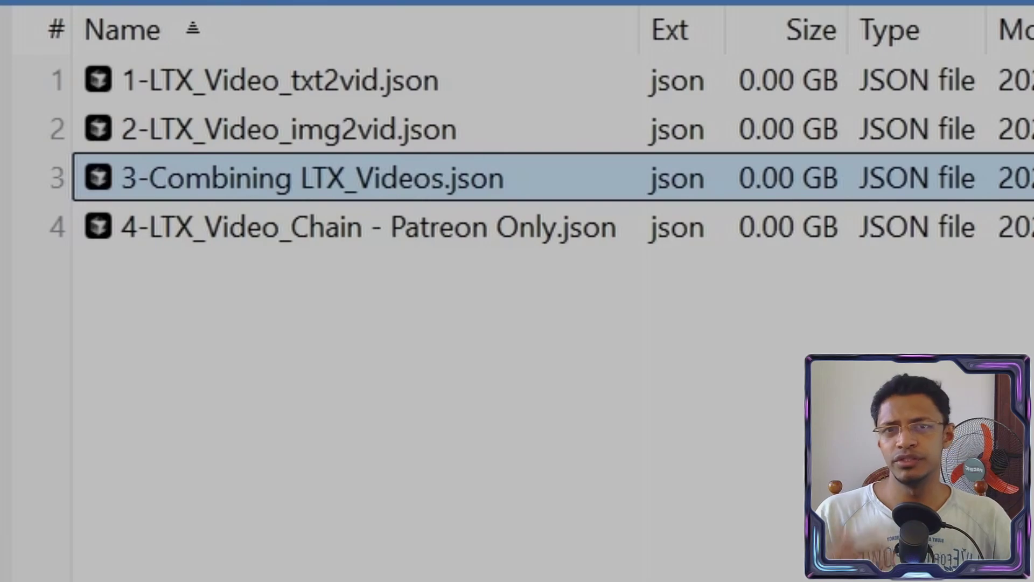
Load the 4-LTX_Video_Chain - Patreon Only.json workflow from the file manager into ComfyUI.
{"action": "left_click", "coordinate": [368, 227]}
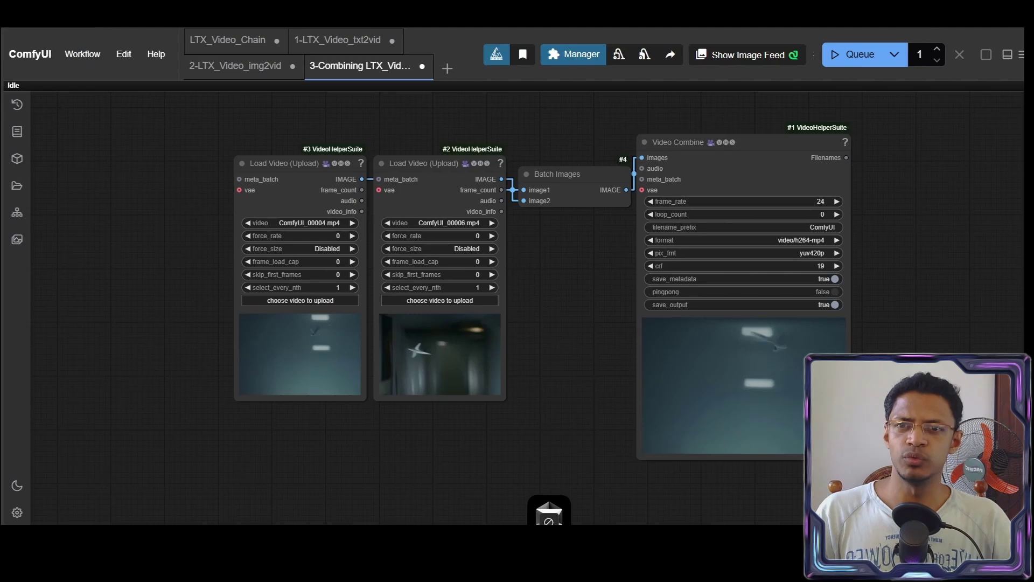
{"action": "left_click_drag", "start_coordinate": [547, 512], "coordinate": [137, 186]}
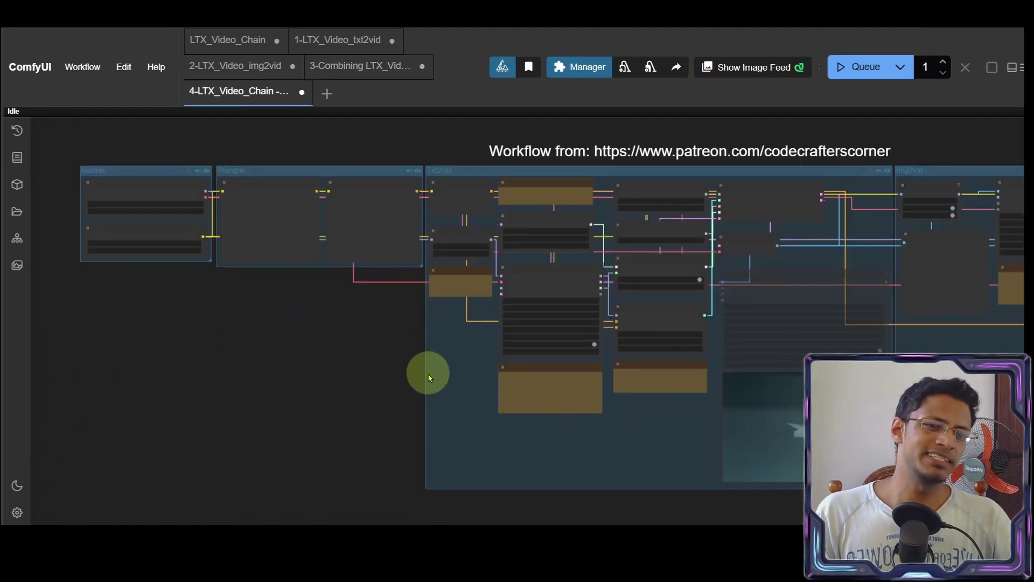
Examine the Models group and the First Scene and Second Scene prompts in the Prompts group.
{"action": "left_click_drag", "start_coordinate": [103, 253], "coordinate": [302, 261]}
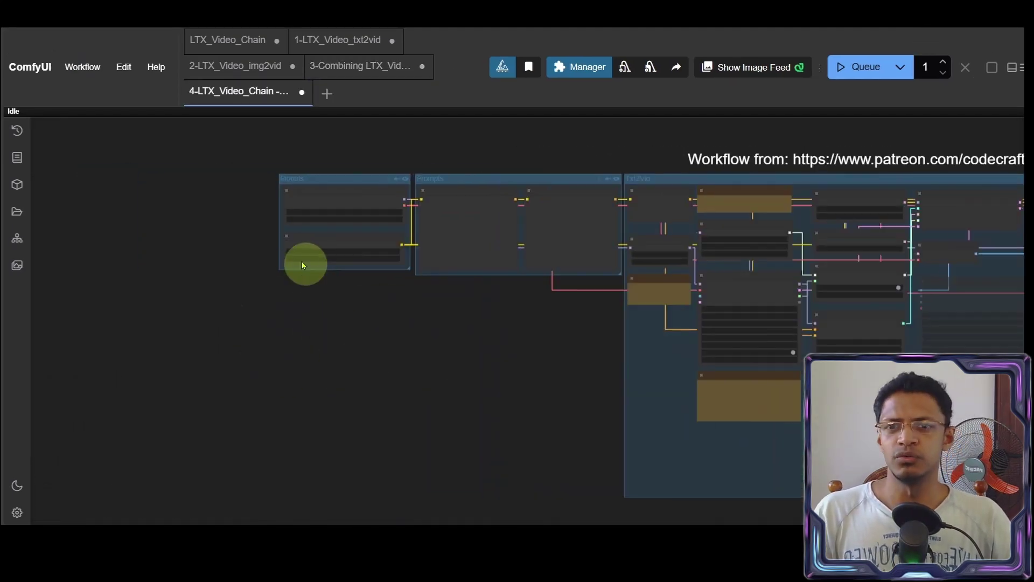
{"action": "scroll", "coordinate": [281, 255], "scroll_direction": "up", "scroll_amount": 6}
{"action": "scroll", "coordinate": [268, 257], "scroll_direction": "up", "scroll_amount": 3}
{"action": "left_click_drag", "start_coordinate": [506, 341], "coordinate": [494, 427]}
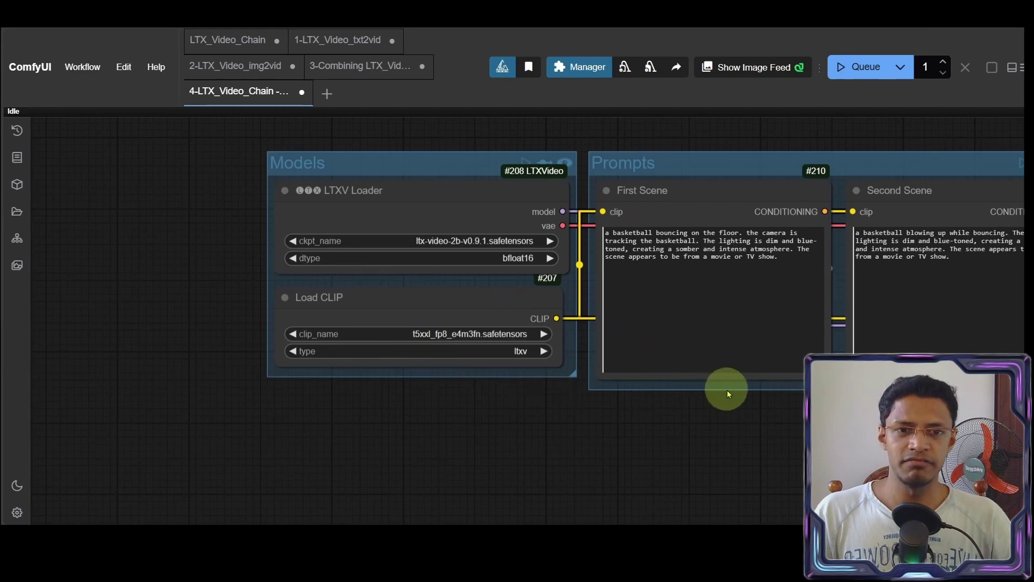
{"action": "left_click_drag", "start_coordinate": [878, 414], "coordinate": [538, 439]}
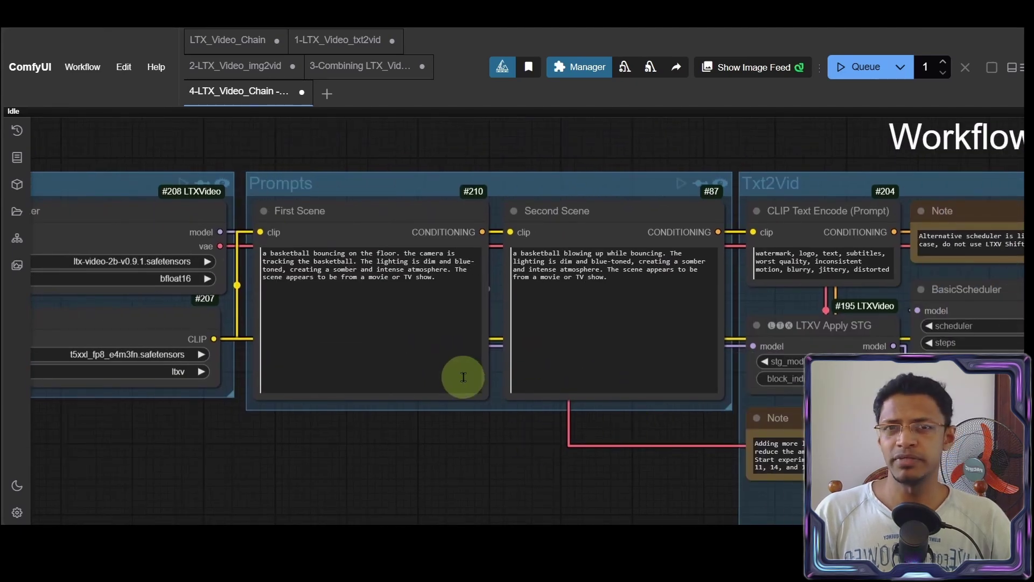
{"action": "left_click", "coordinate": [616, 212]}
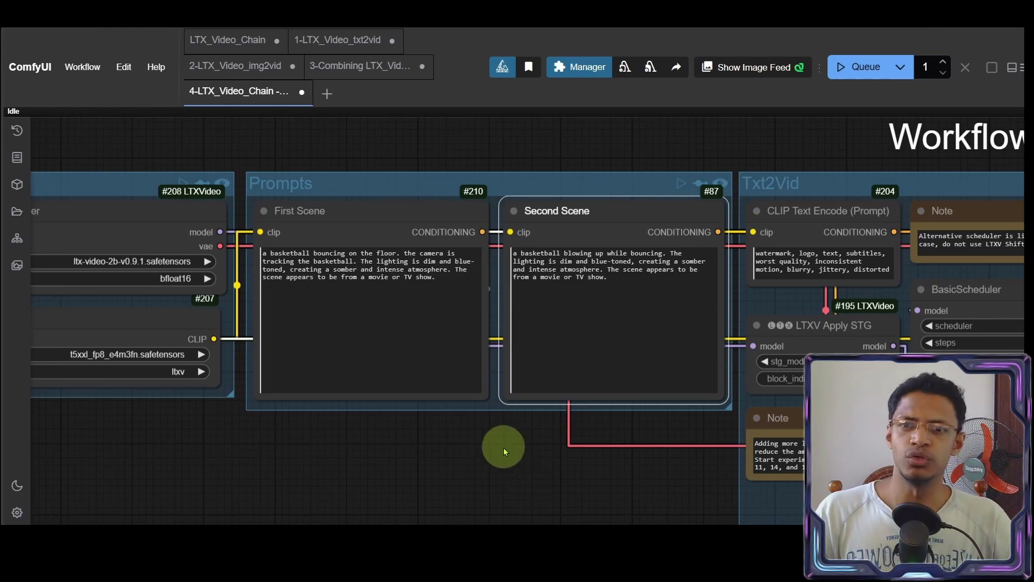
Examine the Txt2Vid group's nodes and its Video Combine preview, up to the start of the Img2Vid group.
{"action": "scroll", "coordinate": [495, 469], "scroll_direction": "down", "scroll_amount": 3}
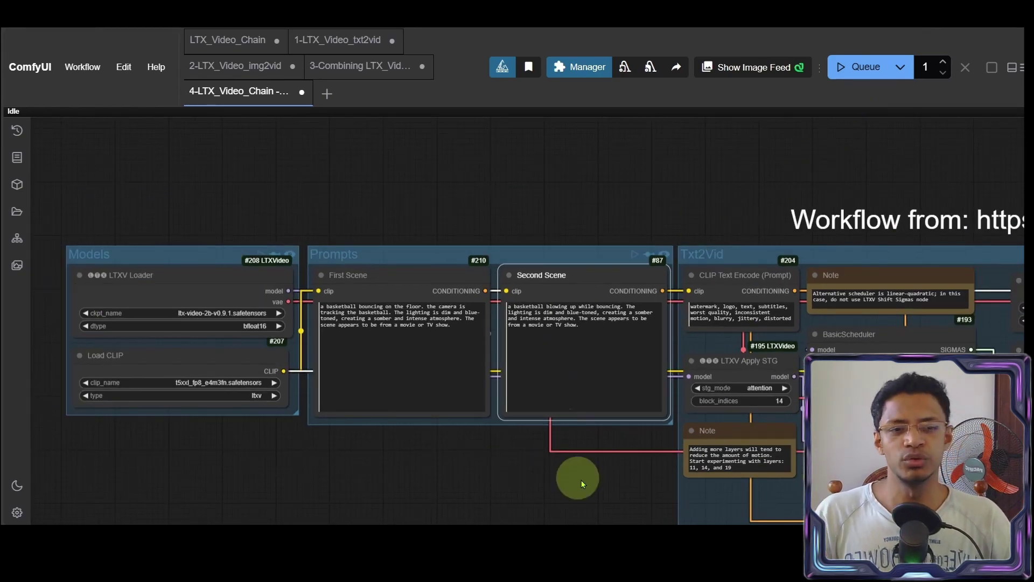
{"action": "scroll", "coordinate": [606, 473], "scroll_direction": "down", "scroll_amount": 2}
{"action": "left_click_drag", "start_coordinate": [607, 473], "coordinate": [316, 219]}
{"action": "left_click_drag", "start_coordinate": [651, 435], "coordinate": [444, 417]}
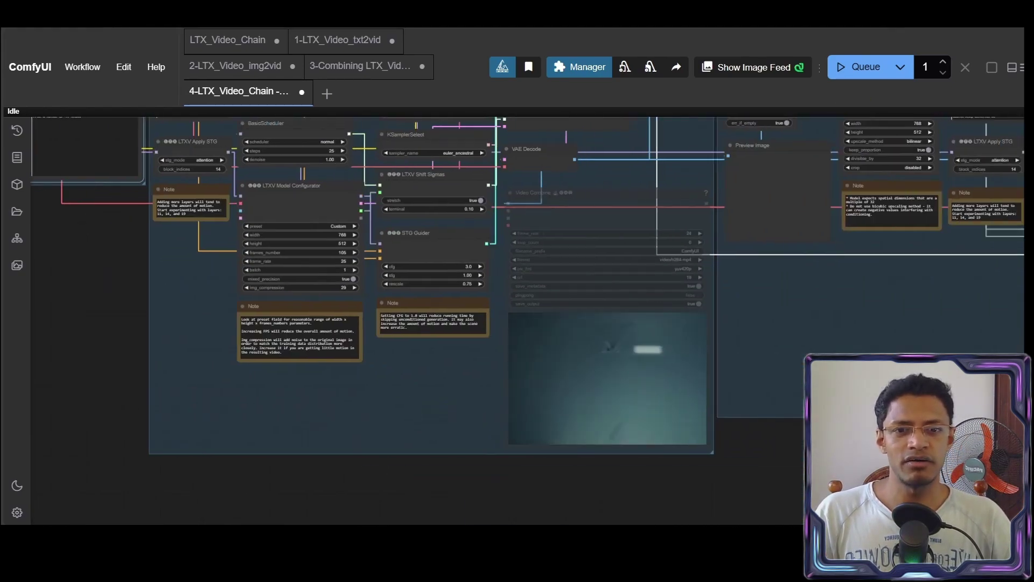
{"action": "left_click_drag", "start_coordinate": [864, 357], "coordinate": [723, 392]}
{"action": "left_click", "coordinate": [544, 407]}
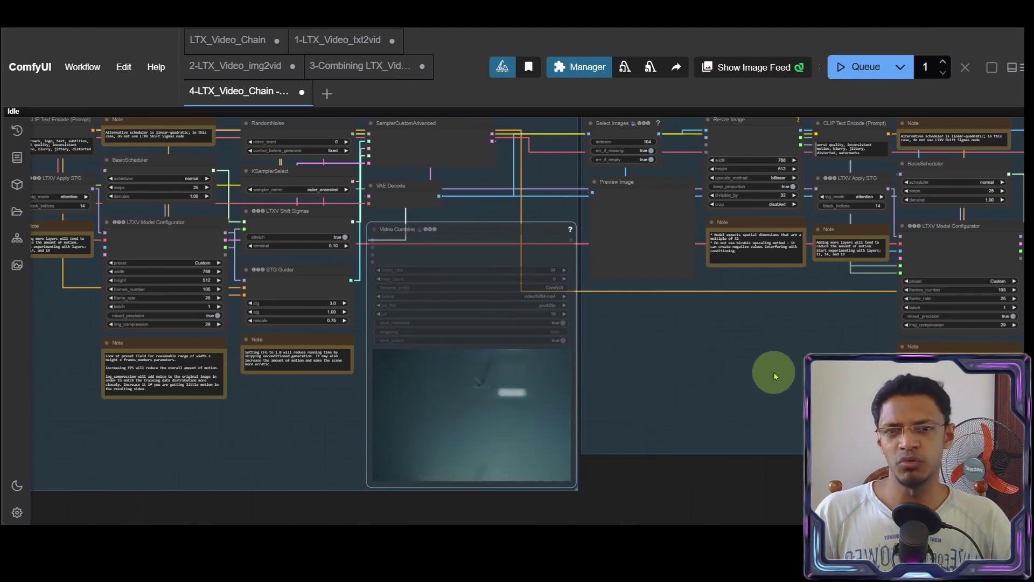
{"action": "left_click_drag", "start_coordinate": [764, 364], "coordinate": [618, 397]}
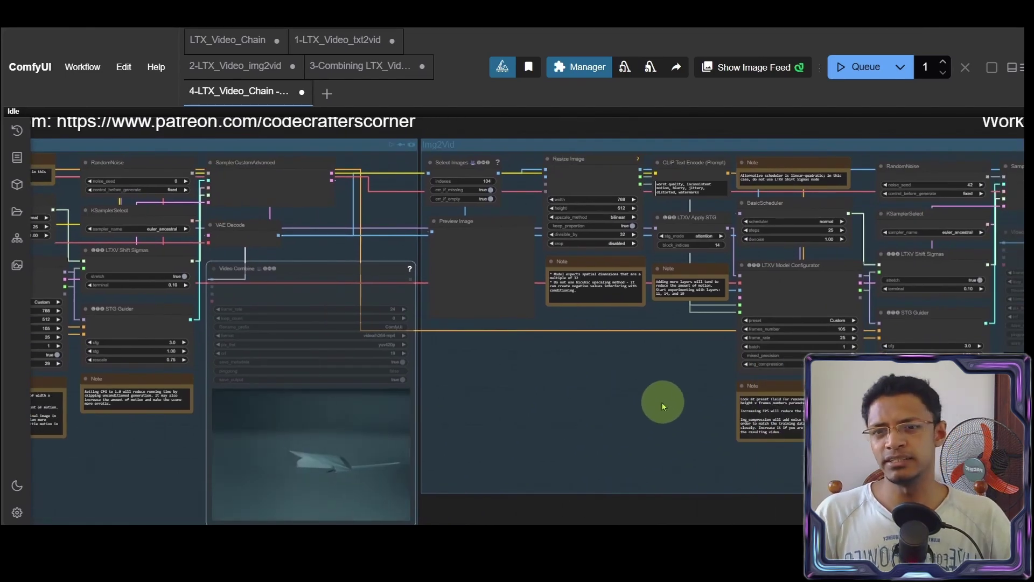
Look over the Img2Vid group and examine the combined clip's preview in the Video Combine group.
{"action": "scroll", "coordinate": [661, 402], "scroll_direction": "down", "scroll_amount": 2}
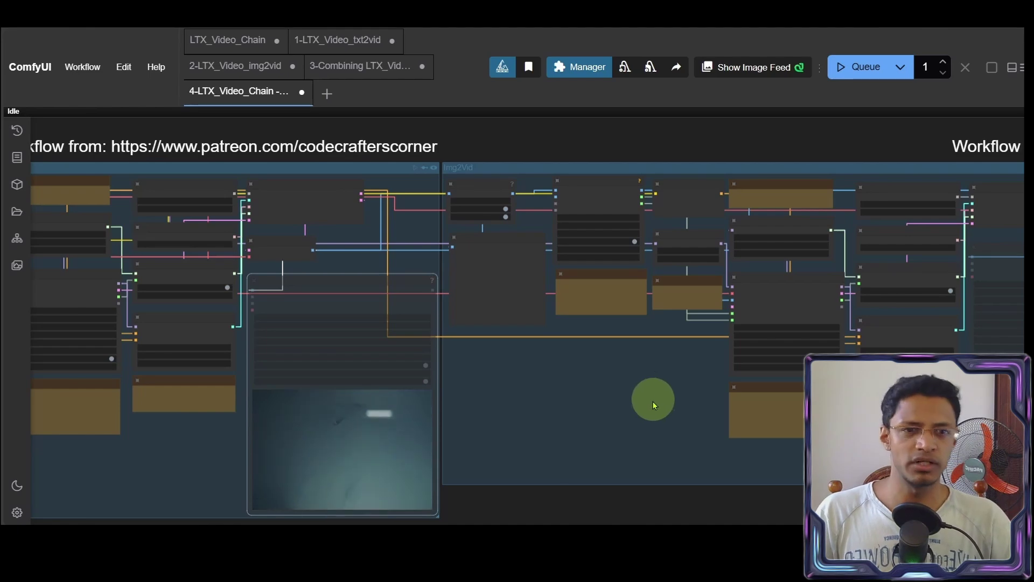
{"action": "scroll", "coordinate": [654, 402], "scroll_direction": "down", "scroll_amount": 3}
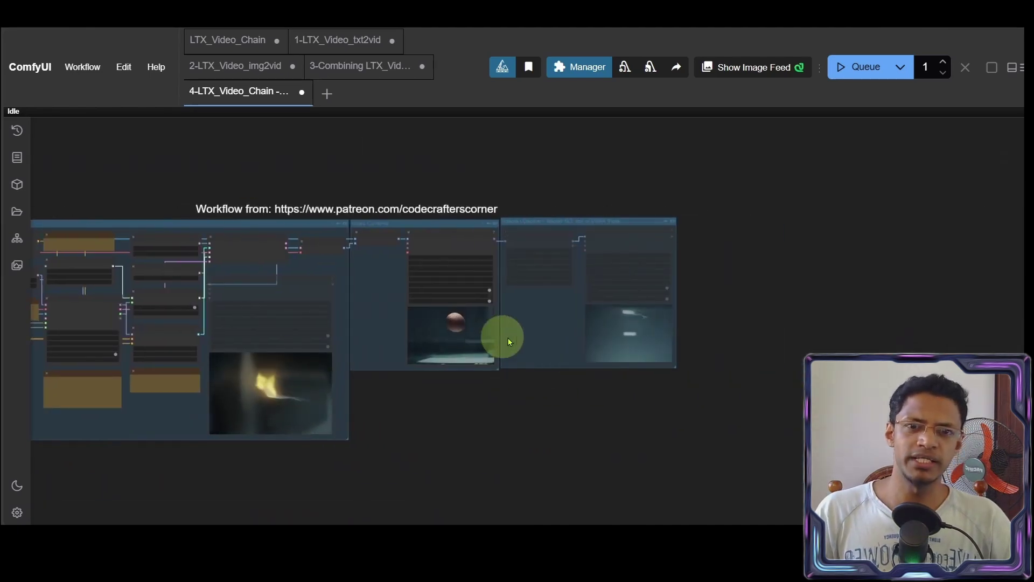
{"action": "scroll", "coordinate": [509, 341], "scroll_direction": "up", "scroll_amount": 10}
{"action": "scroll", "coordinate": [468, 419], "scroll_direction": "down", "scroll_amount": 4}
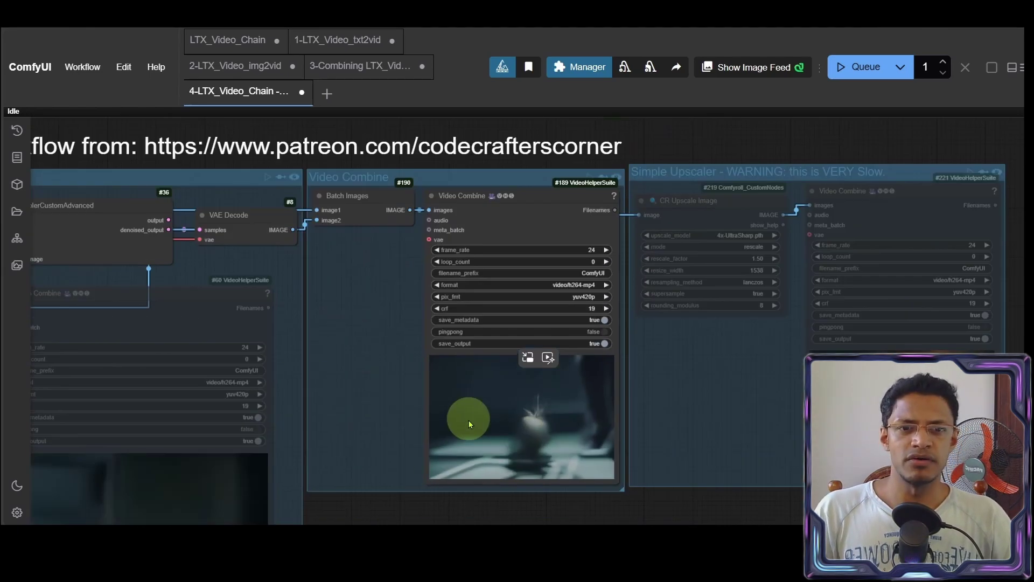
Examine the Simple Upscaler group, including its title and the CR Upscale Image node.
{"action": "left_click_drag", "start_coordinate": [775, 361], "coordinate": [555, 359]}
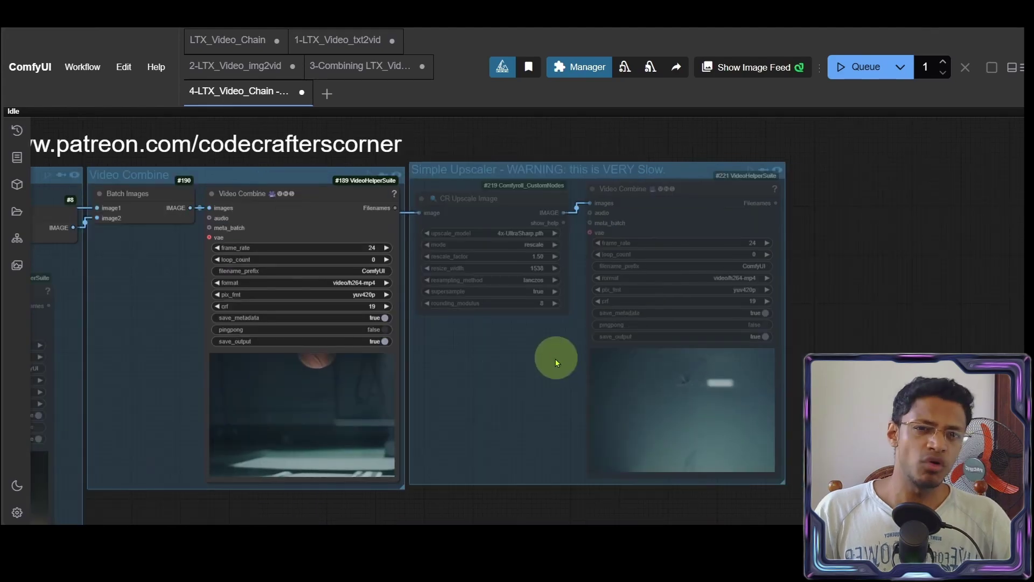
{"action": "scroll", "coordinate": [557, 362], "scroll_direction": "up", "scroll_amount": 3}
{"action": "scroll", "coordinate": [544, 366], "scroll_direction": "down", "scroll_amount": 6}
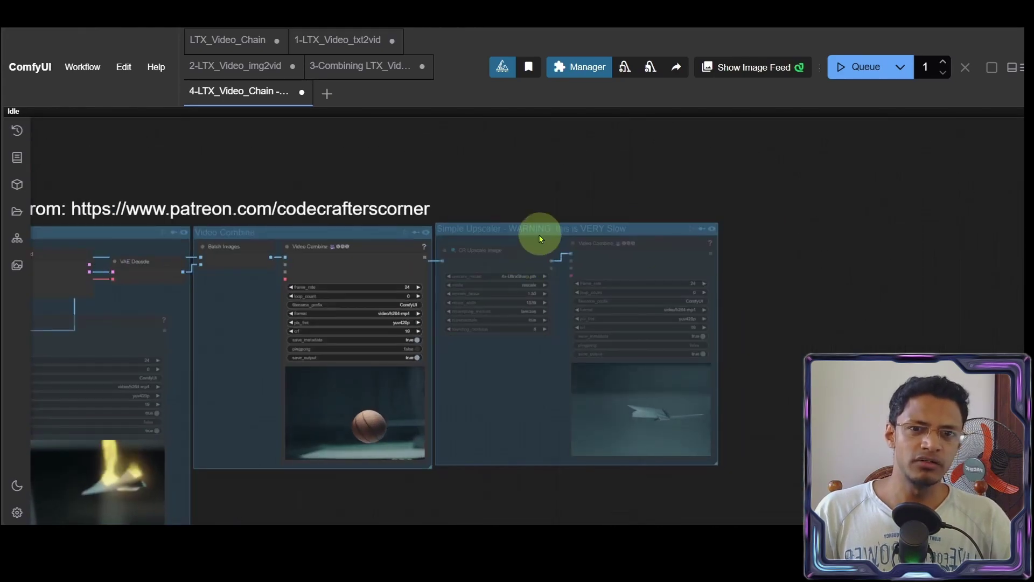
{"action": "scroll", "coordinate": [540, 239], "scroll_direction": "up", "scroll_amount": 6}
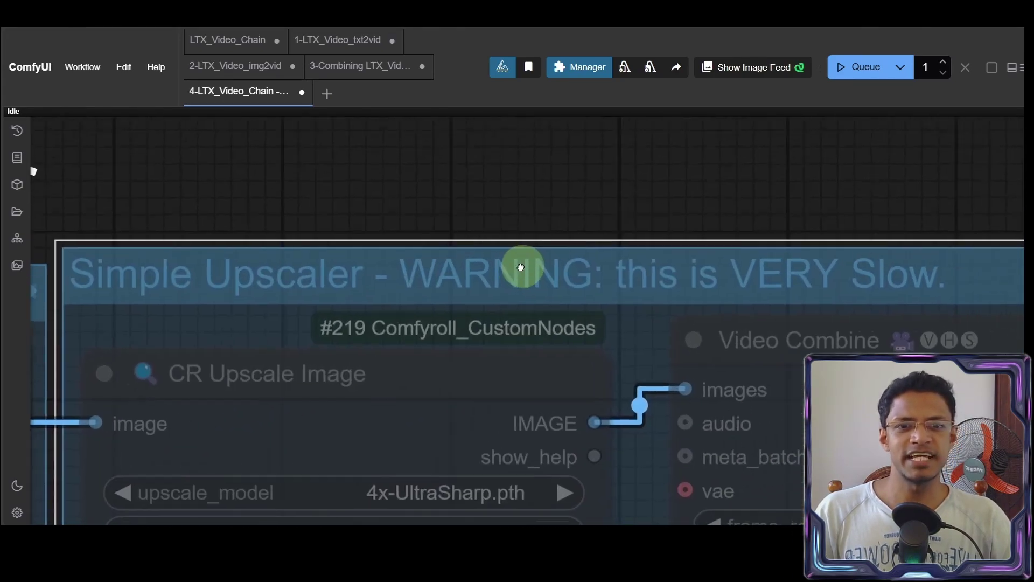
{"action": "left_click_drag", "start_coordinate": [520, 267], "coordinate": [480, 284]}
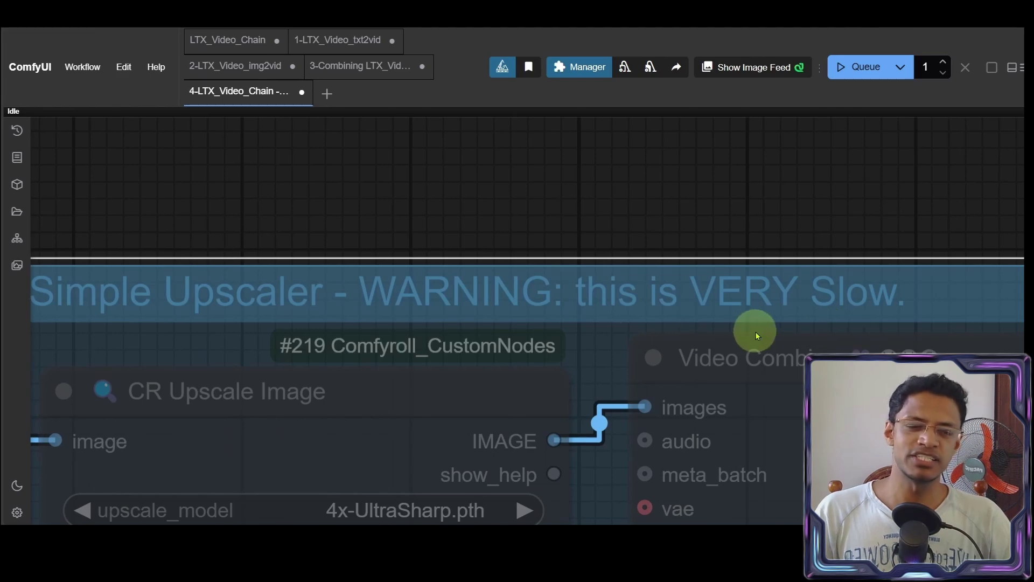
{"action": "scroll", "coordinate": [718, 329], "scroll_direction": "down", "scroll_amount": 14}
Review the chained workflow backwards from the Video Combine group through the Img2Vid group to the Txt2Vid group.
{"action": "left_click_drag", "start_coordinate": [273, 278], "coordinate": [757, 253]}
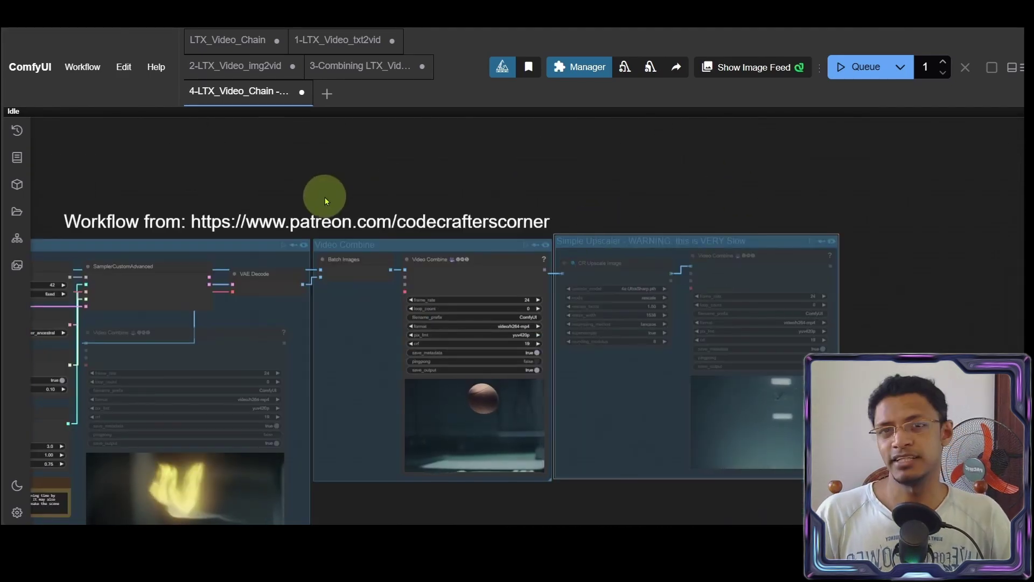
{"action": "left_click_drag", "start_coordinate": [324, 197], "coordinate": [549, 217]}
{"action": "left_click_drag", "start_coordinate": [199, 210], "coordinate": [567, 197]}
{"action": "scroll", "coordinate": [431, 205], "scroll_direction": "down", "scroll_amount": 4}
{"action": "left_click_drag", "start_coordinate": [274, 266], "coordinate": [450, 259]}
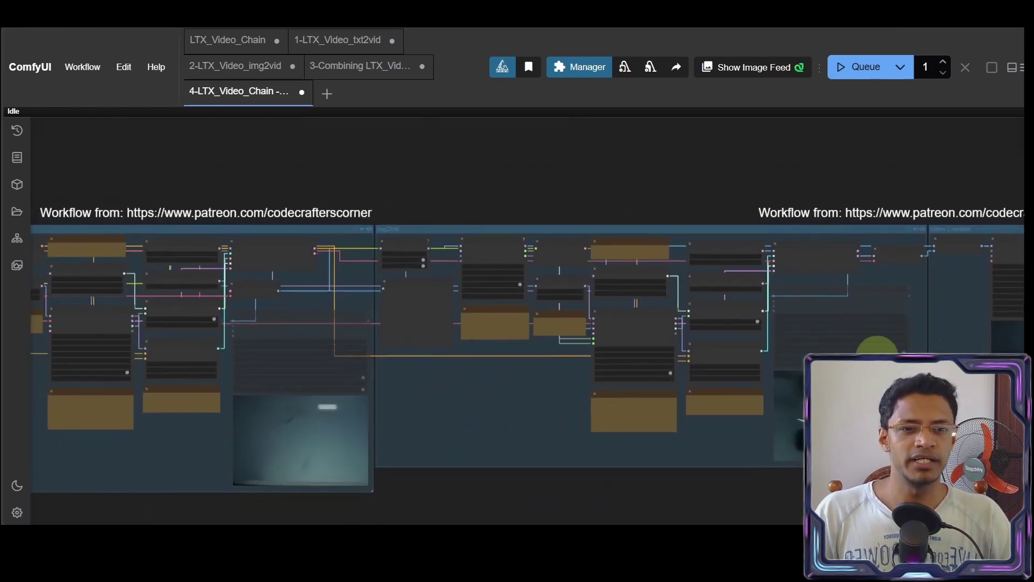
{"action": "scroll", "coordinate": [512, 459], "scroll_direction": "down", "scroll_amount": 2}
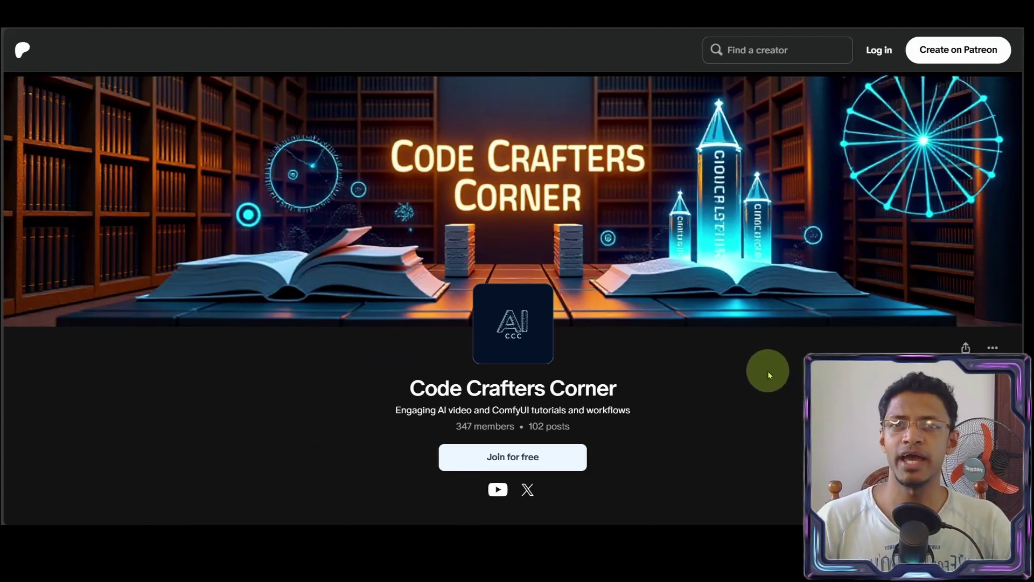
Switch to the Code Crafters Corner Patreon page and review its membership tiers and posts.
{"action": "scroll", "coordinate": [767, 370], "scroll_direction": "down", "scroll_amount": 10}
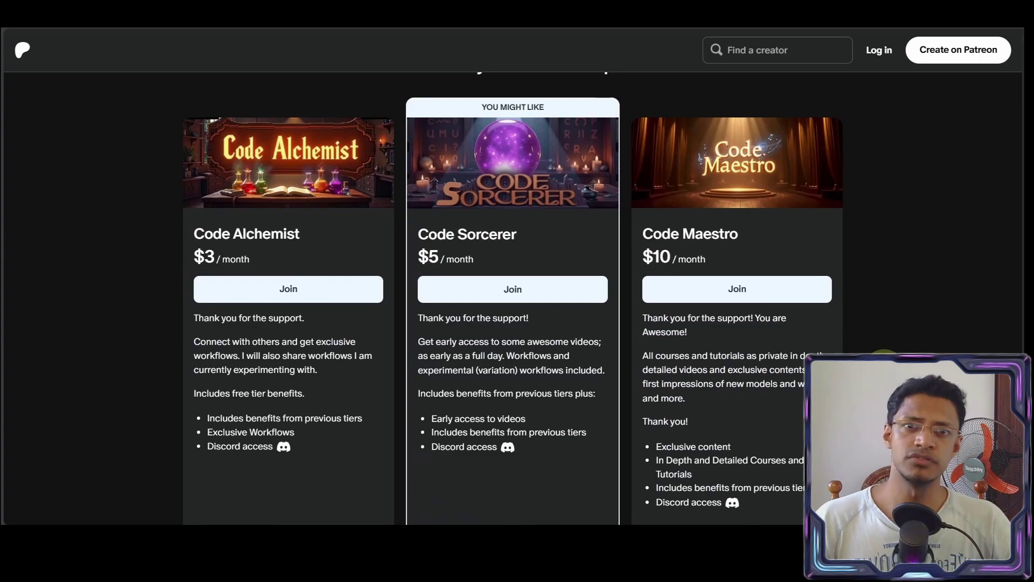
{"action": "scroll", "coordinate": [512, 302], "scroll_direction": "down", "scroll_amount": 5}
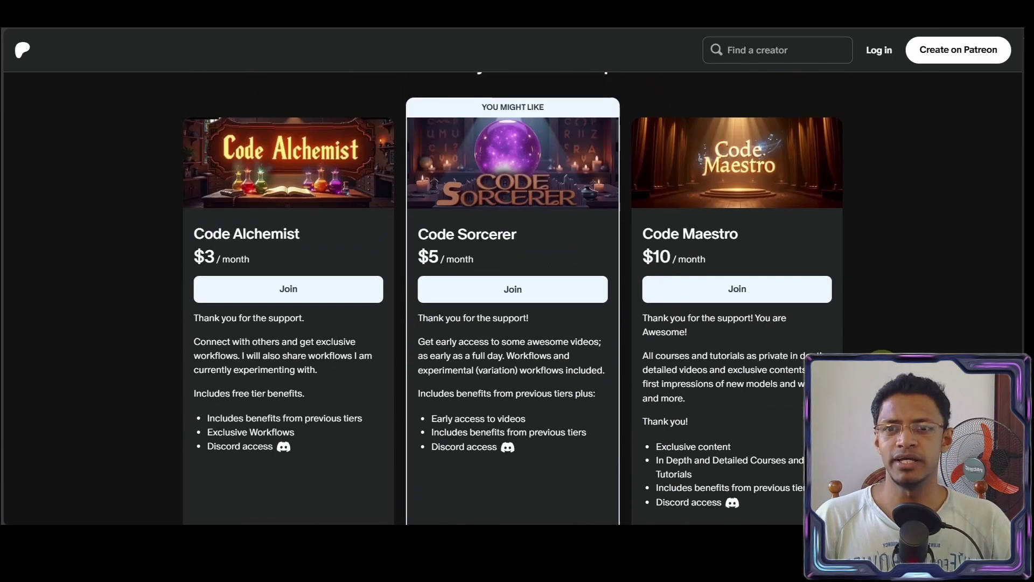
{"action": "scroll", "coordinate": [513, 301], "scroll_direction": "down", "scroll_amount": 10}
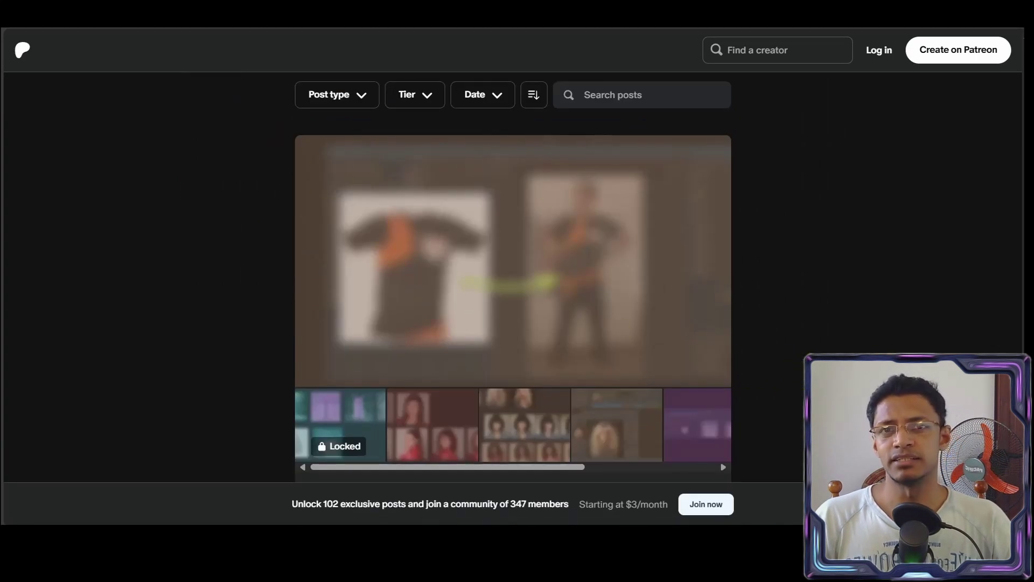
{"action": "scroll", "coordinate": [512, 302], "scroll_direction": "up", "scroll_amount": 10}
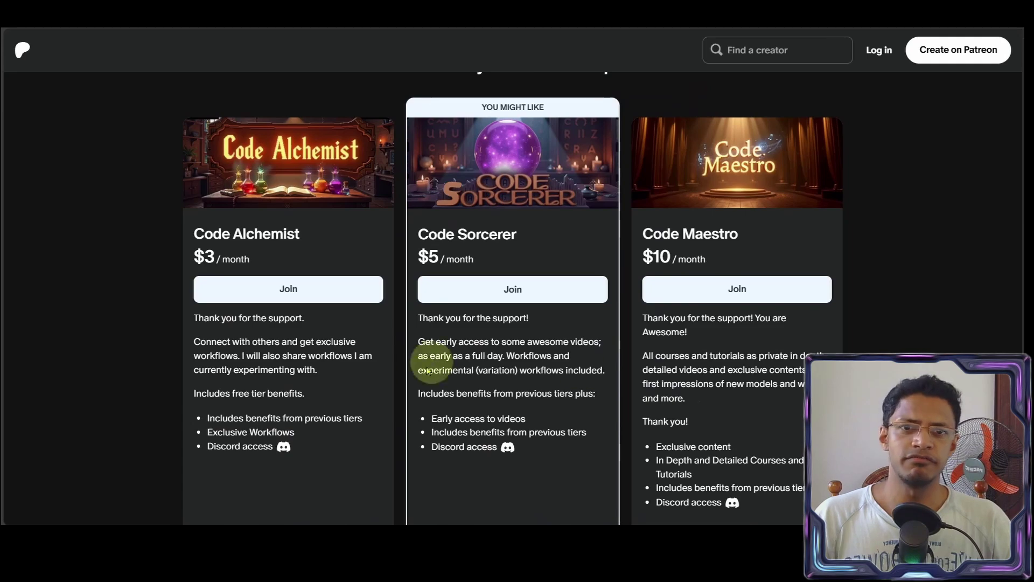